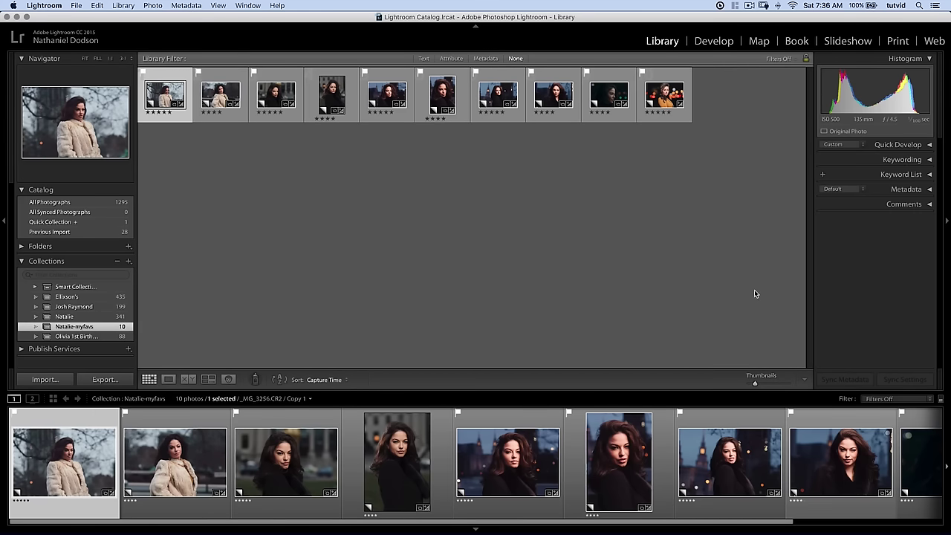
- Switch to the Print module for the selected Natalie-myfavs portrait
click(896, 42)
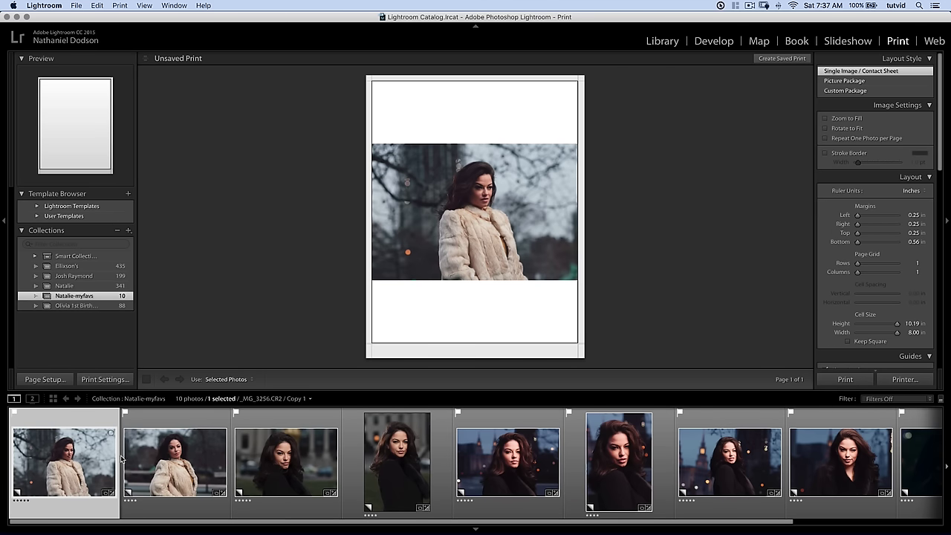
- Apply the 2x2 Cells template from the Lightroom Templates group
click(37, 207)
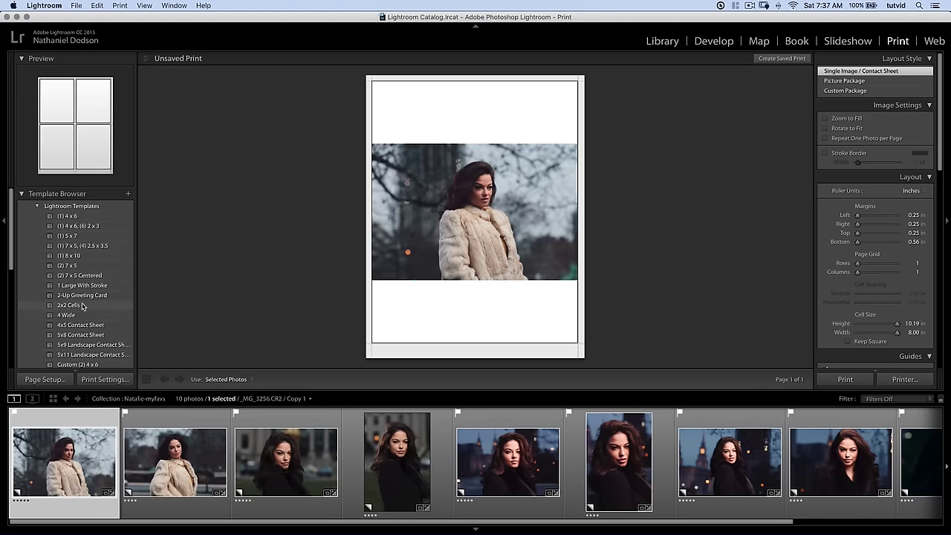
click(77, 307)
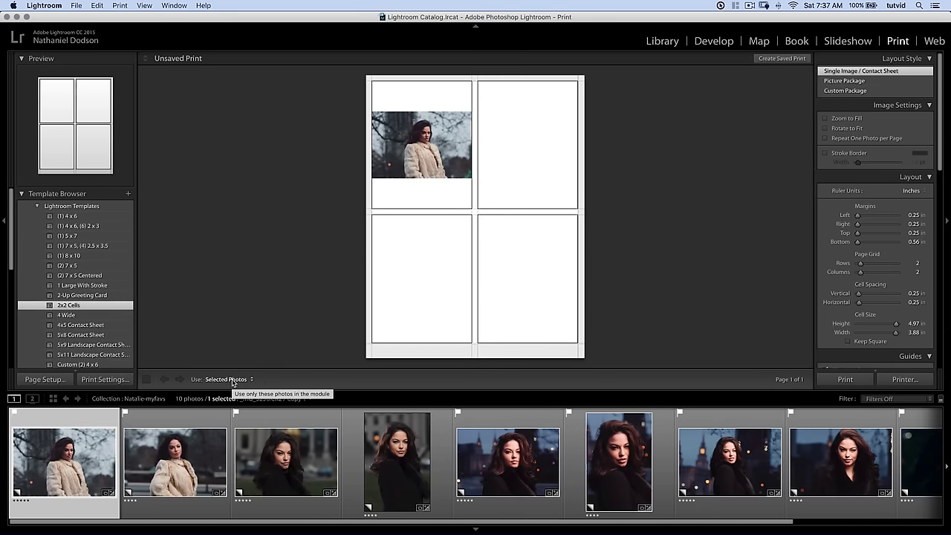
- Fill the layout with All Filmstrip Photos in 2 rows with 0.00 in vertical spacing
click(232, 380)
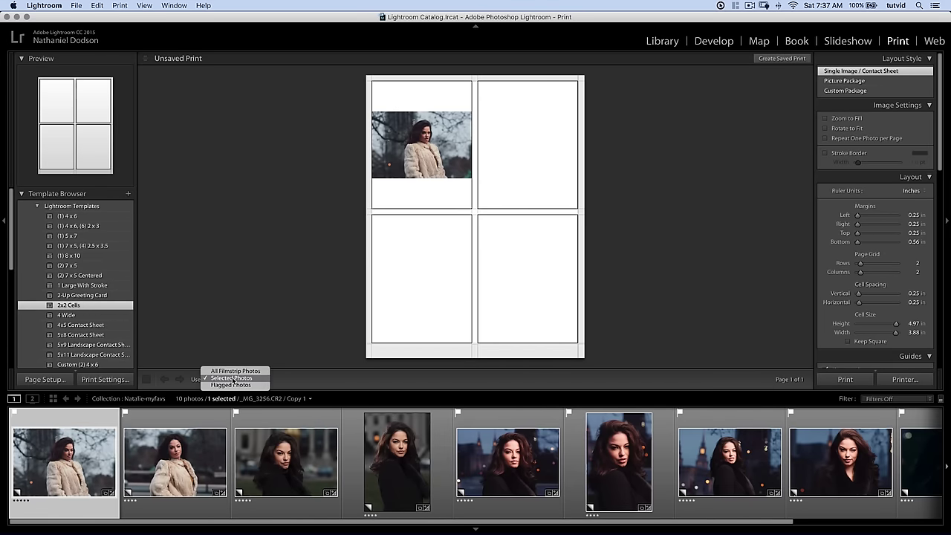
click(226, 371)
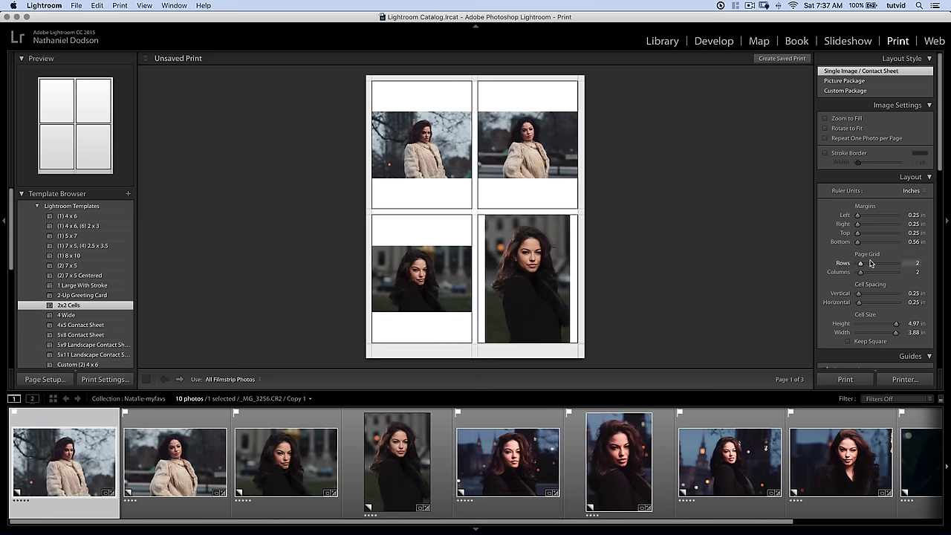
drag(860, 263, 860, 265)
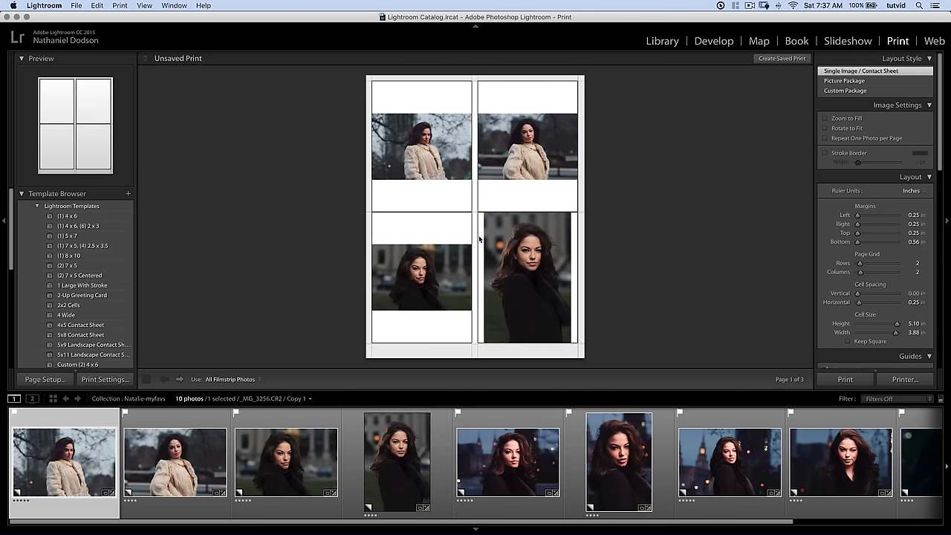
click(835, 120)
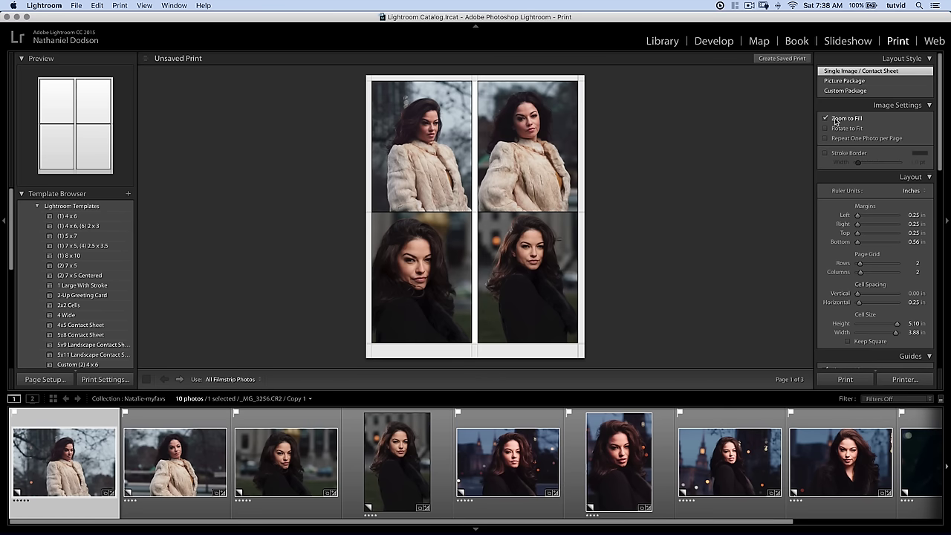
click(835, 119)
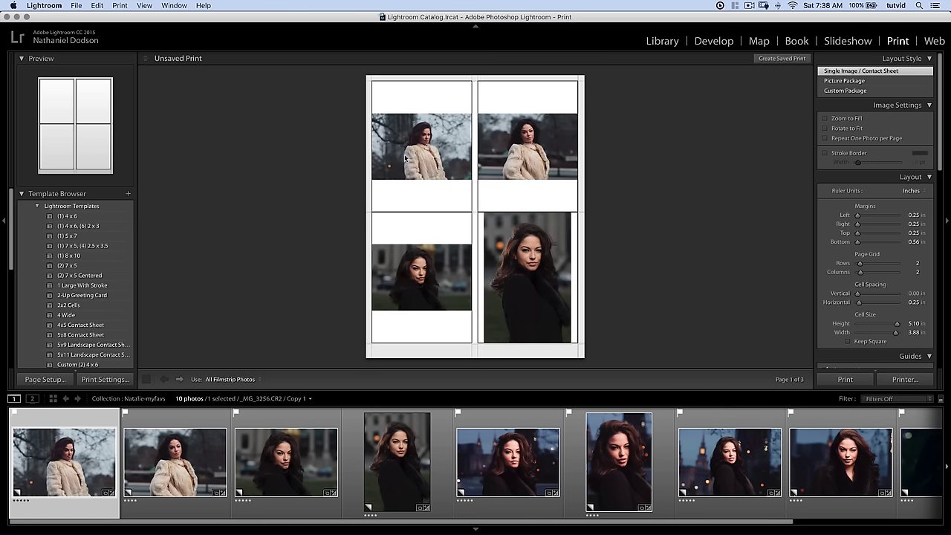
click(839, 130)
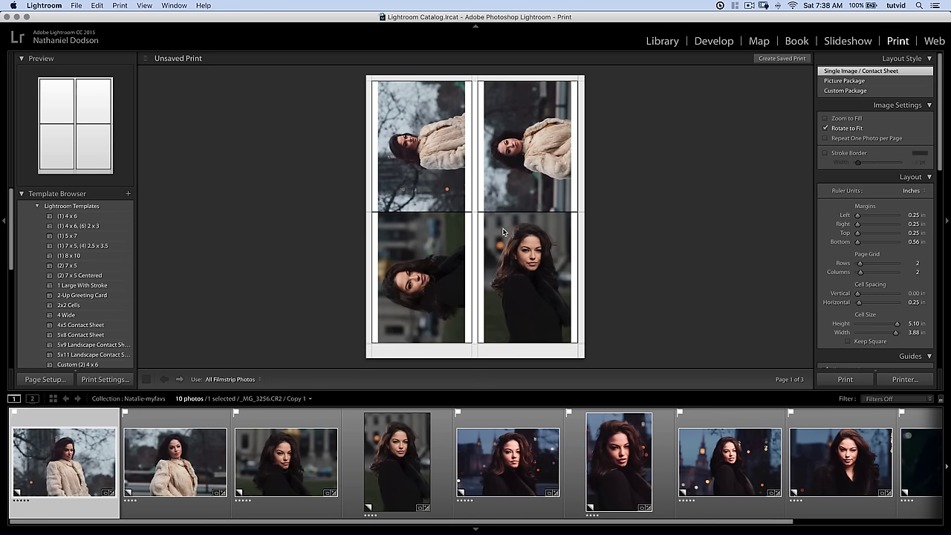
click(825, 129)
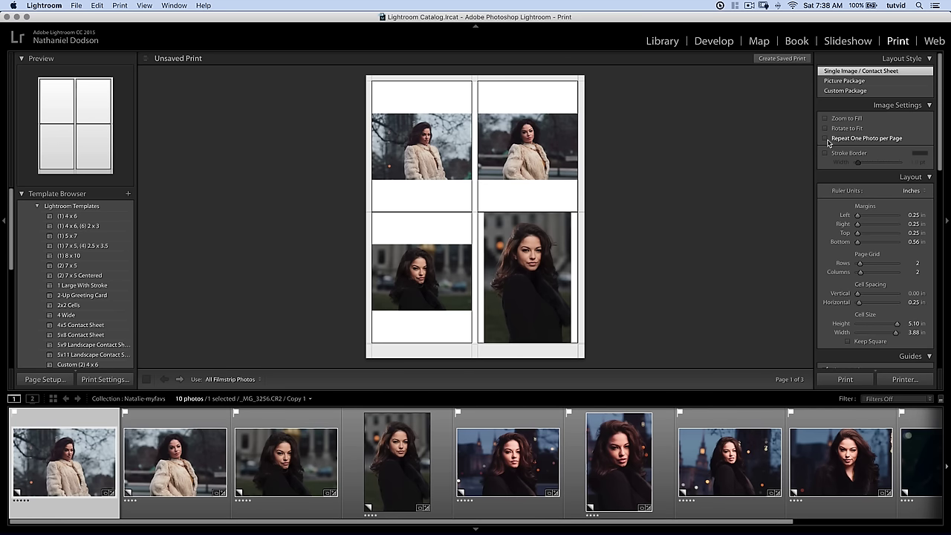
click(826, 138)
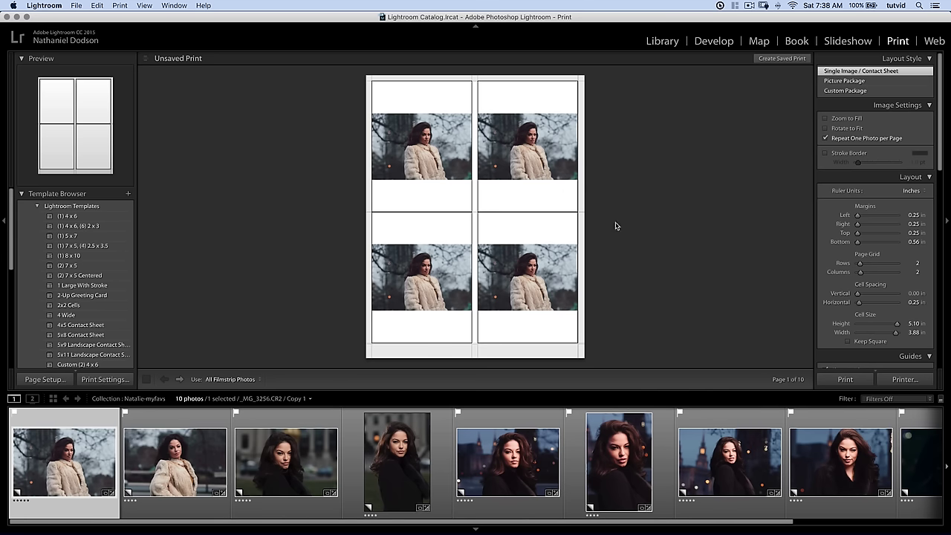
click(834, 138)
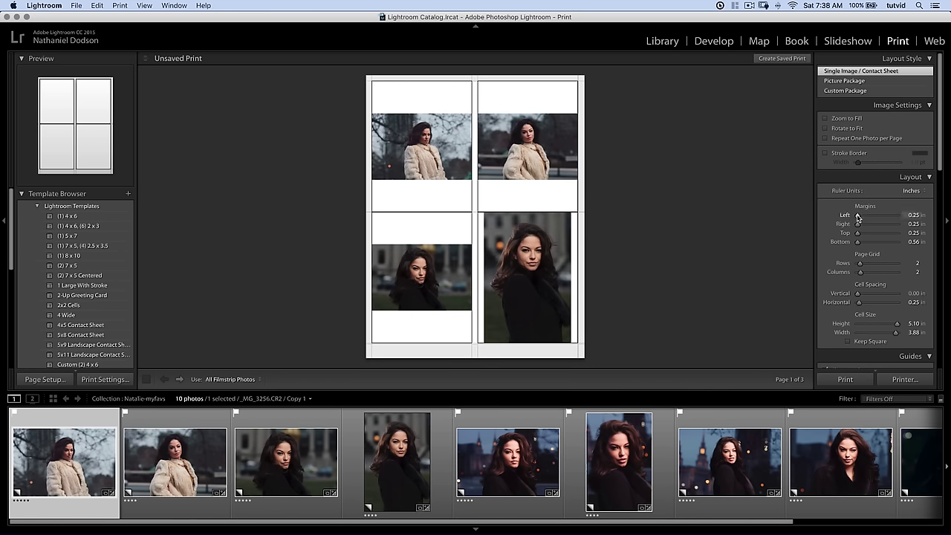
- Reset the Left page margin to 0.25 in
drag(858, 215, 864, 216)
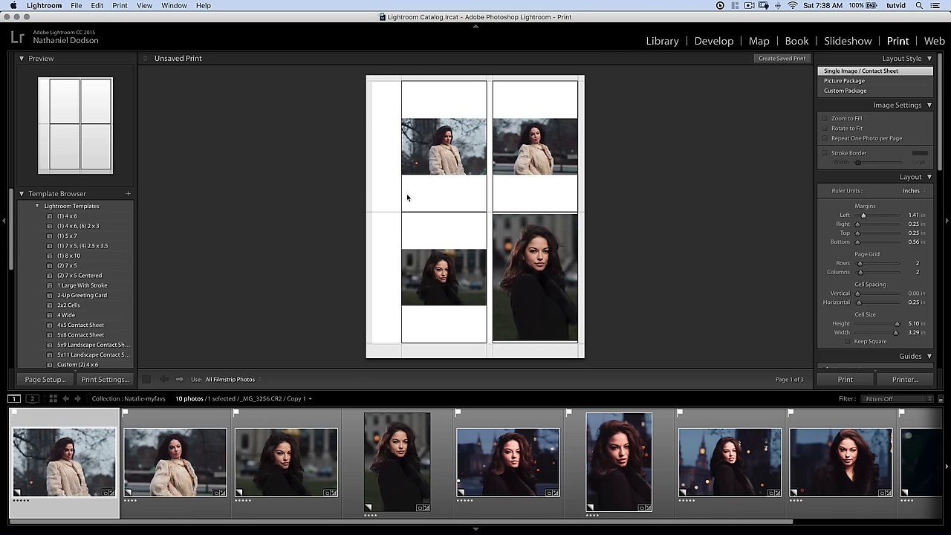
drag(864, 216, 862, 215)
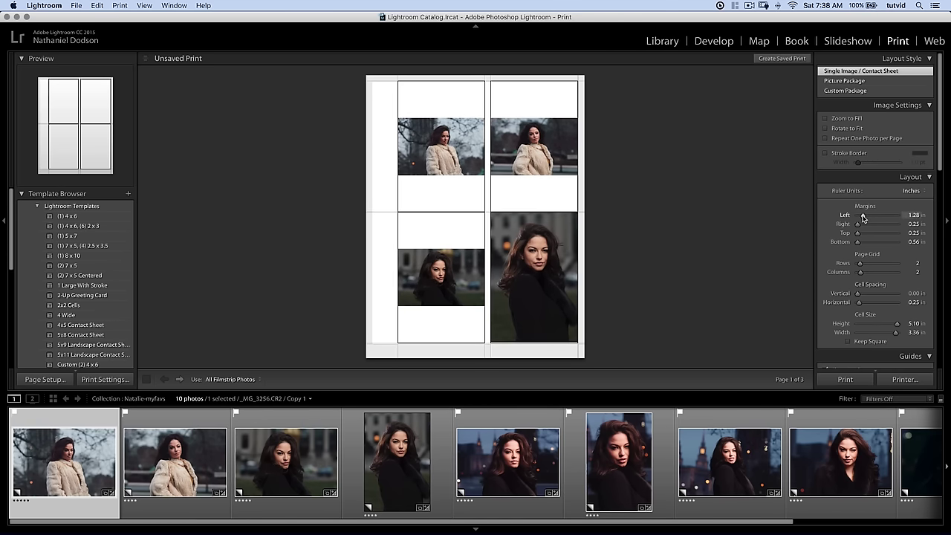
click(913, 215)
text(0)
key(Tab)
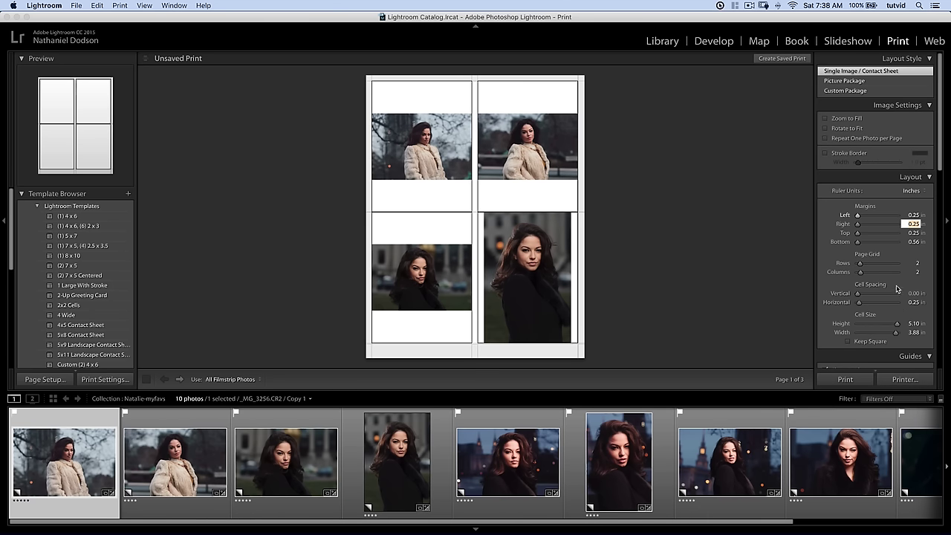
- Set Vertical Cell Spacing to 0.25 in, leaving Keep Square unchecked
scroll(915, 285, down, 2)
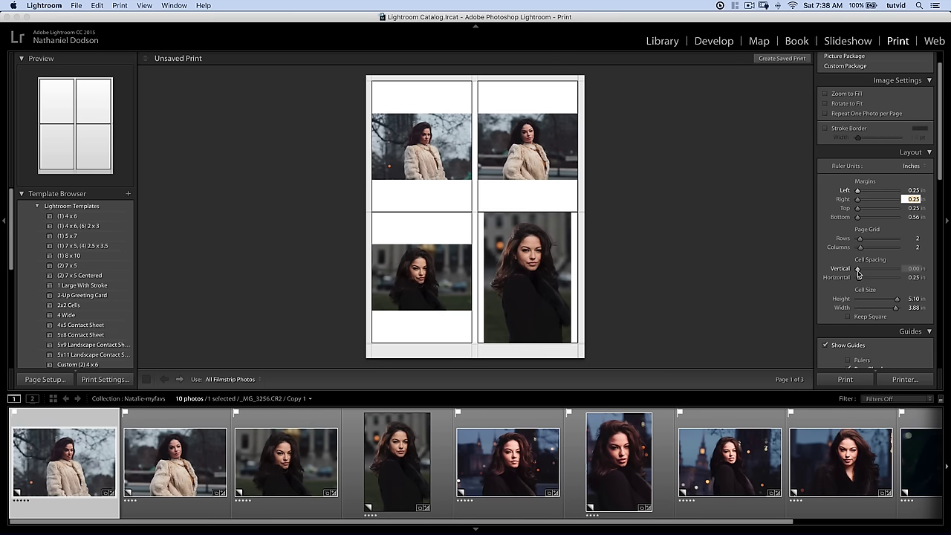
drag(858, 268, 858, 270)
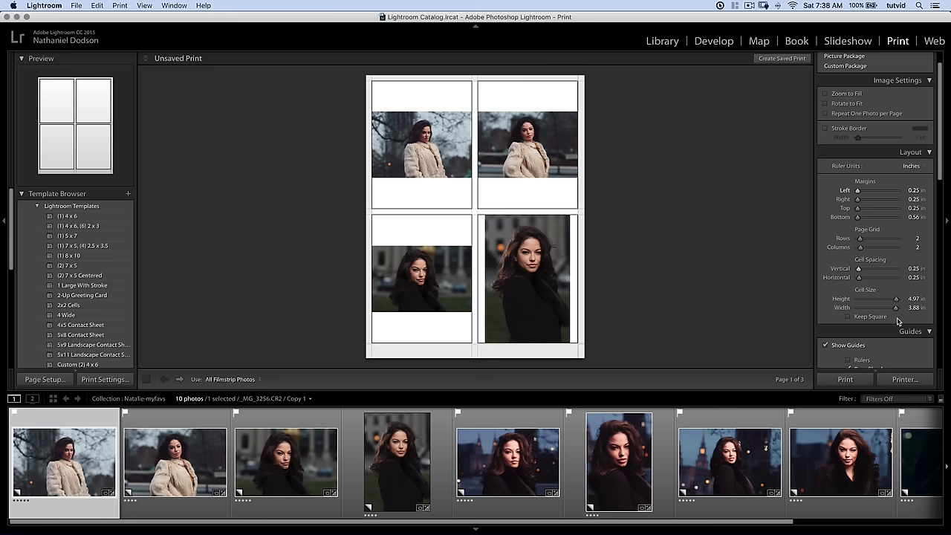
scroll(880, 290, down, 3)
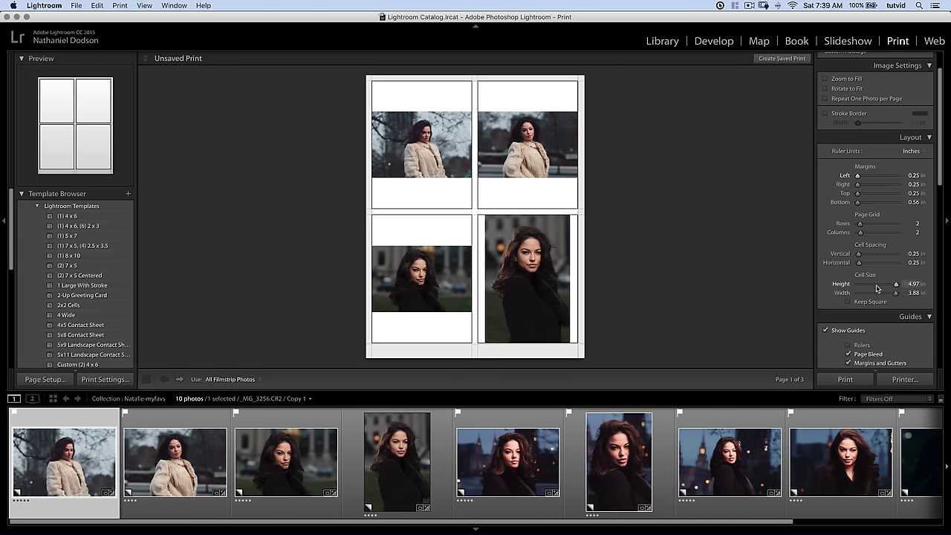
click(848, 302)
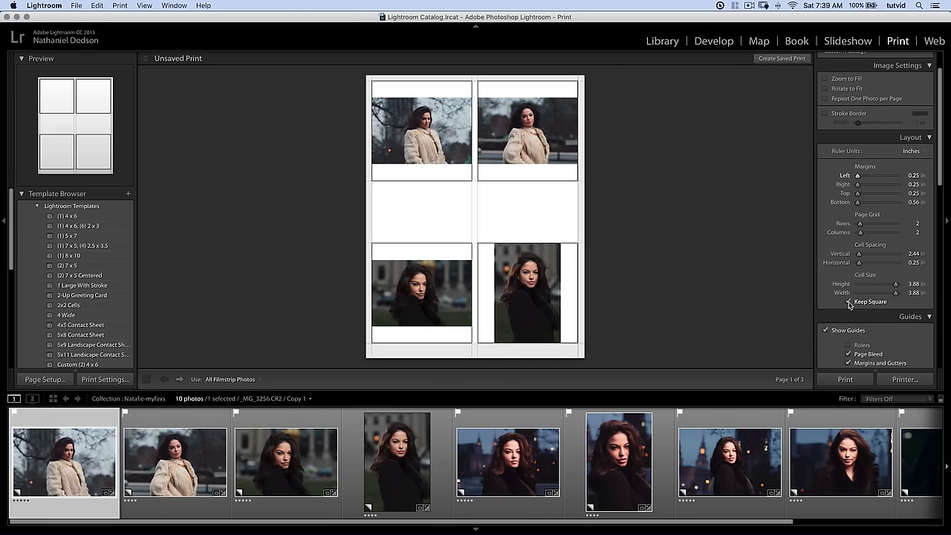
click(849, 302)
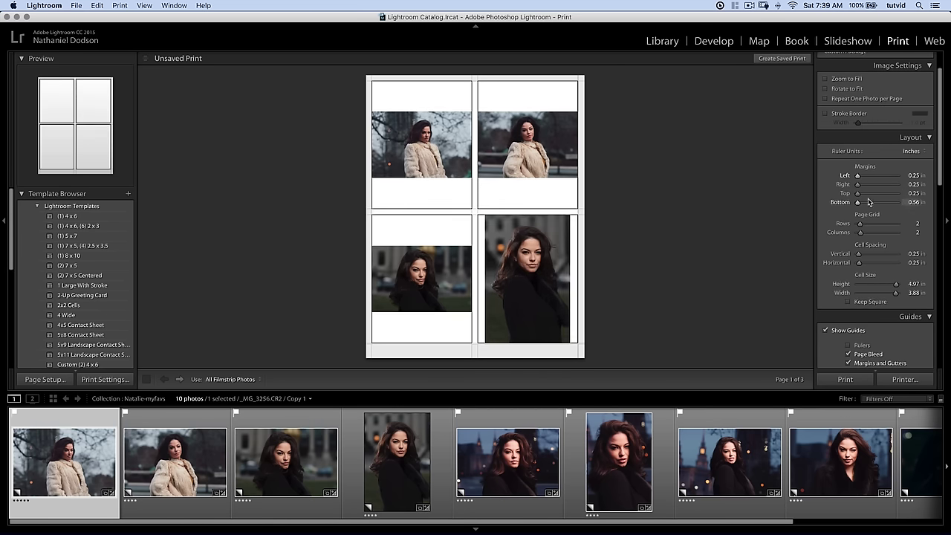
scroll(869, 250, down, 2)
scroll(869, 250, down, 5)
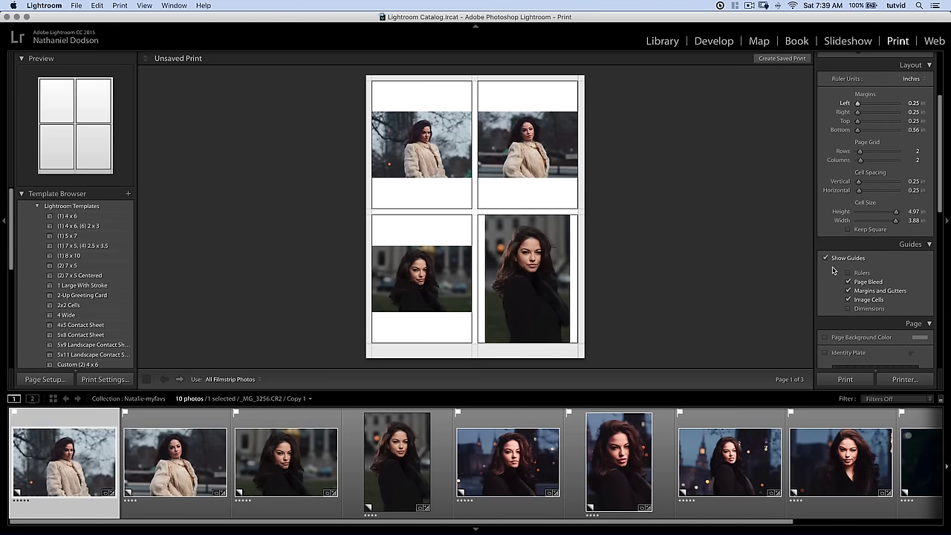
- Turn off Show Guides so the page shows only the photos
click(825, 259)
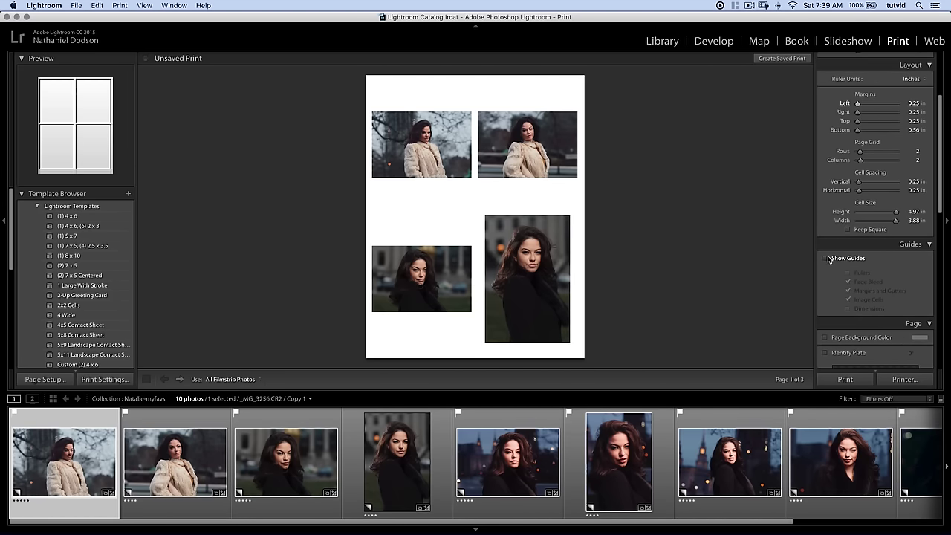
click(825, 258)
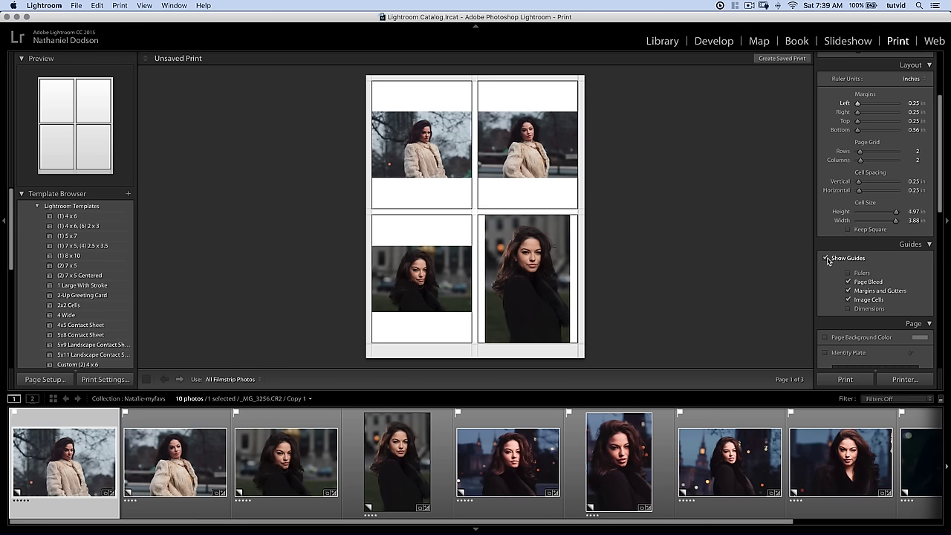
click(826, 258)
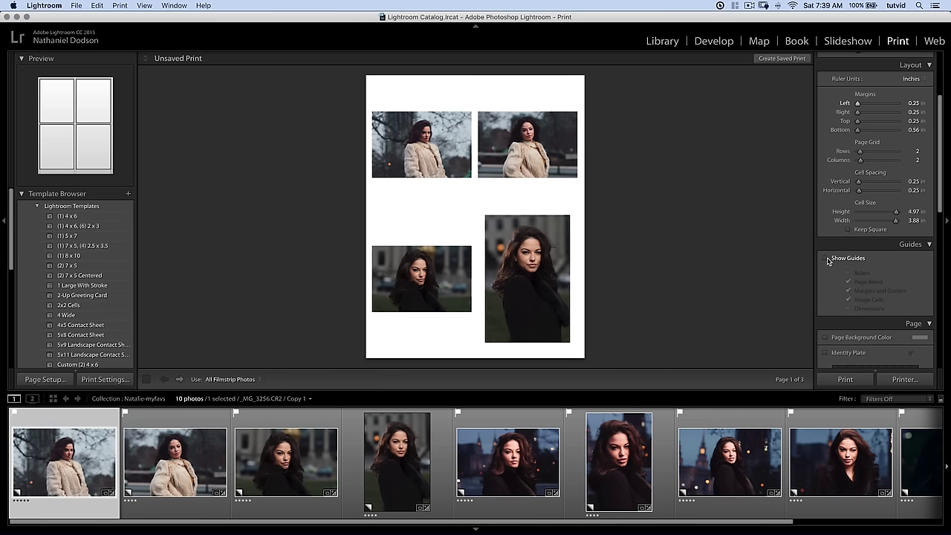
scroll(853, 264, down, 5)
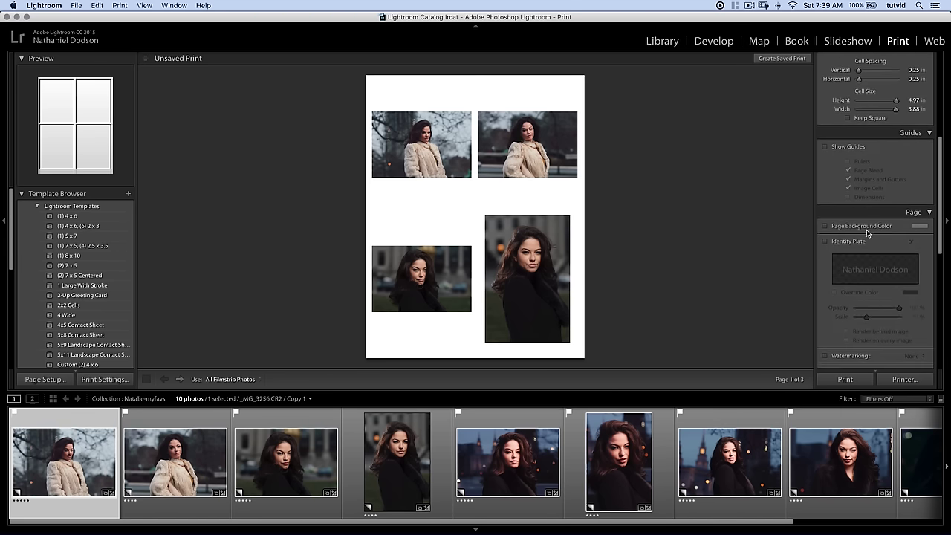
- Toggle the Identity Plate on and back off, leaving none on the page
click(864, 223)
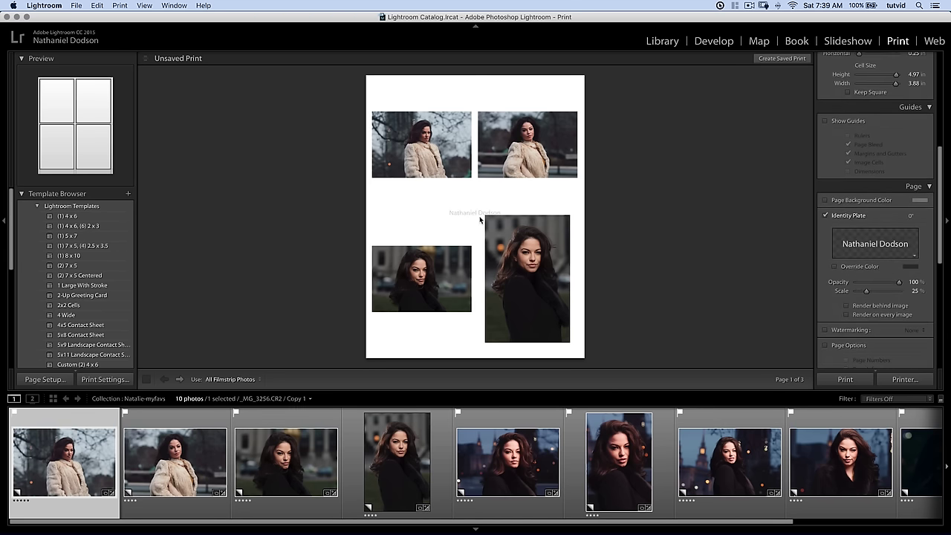
click(915, 255)
click(916, 258)
click(915, 257)
click(839, 217)
click(825, 215)
scroll(856, 253, down, 2)
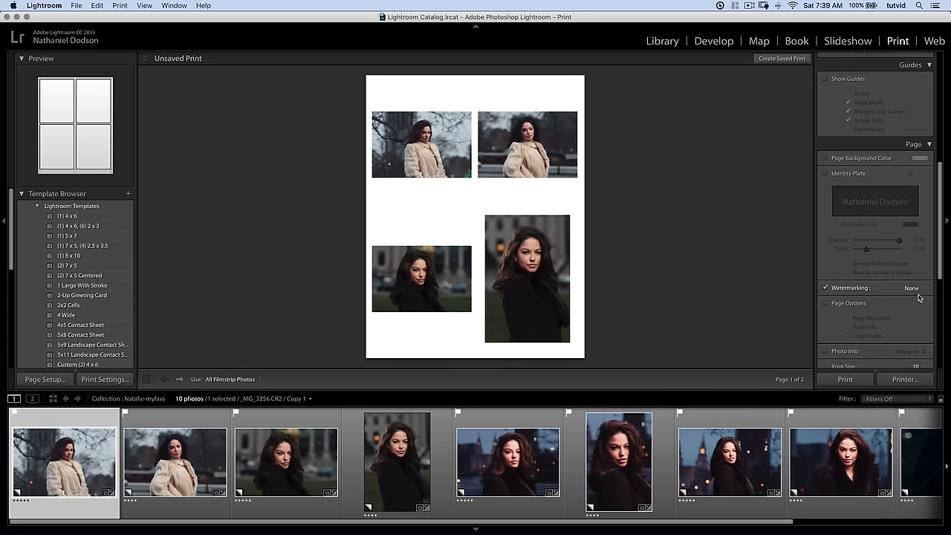
- Set Watermarking to None, disable it, and enable Photo Info filename captions
click(917, 289)
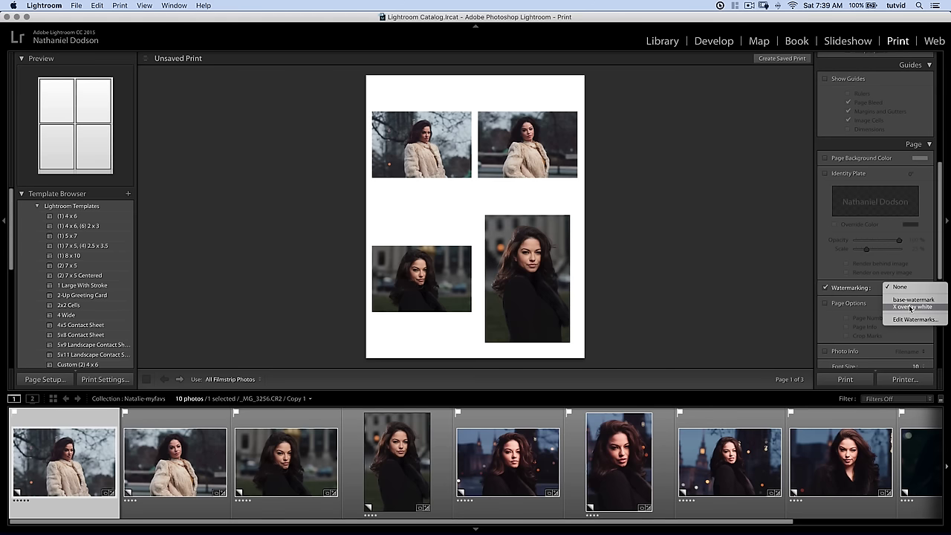
click(911, 307)
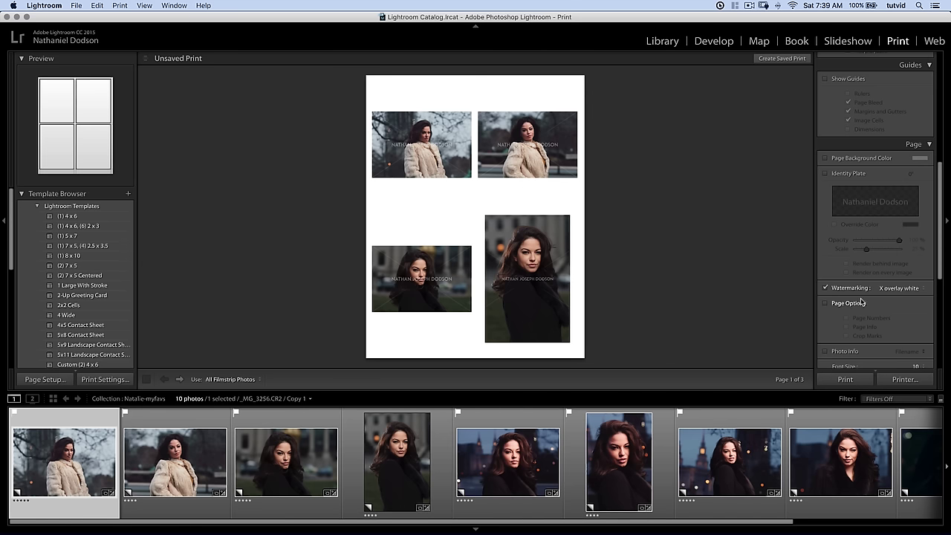
click(895, 288)
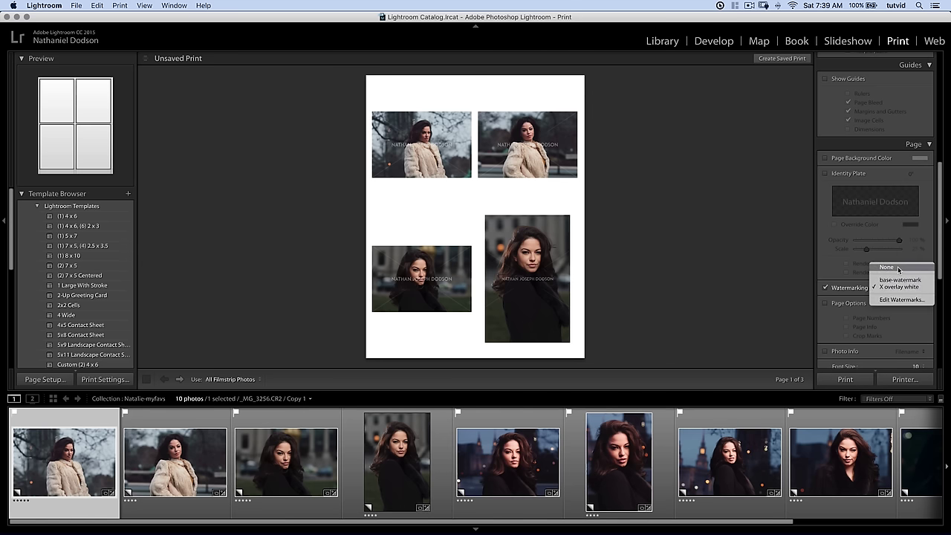
click(896, 274)
click(829, 289)
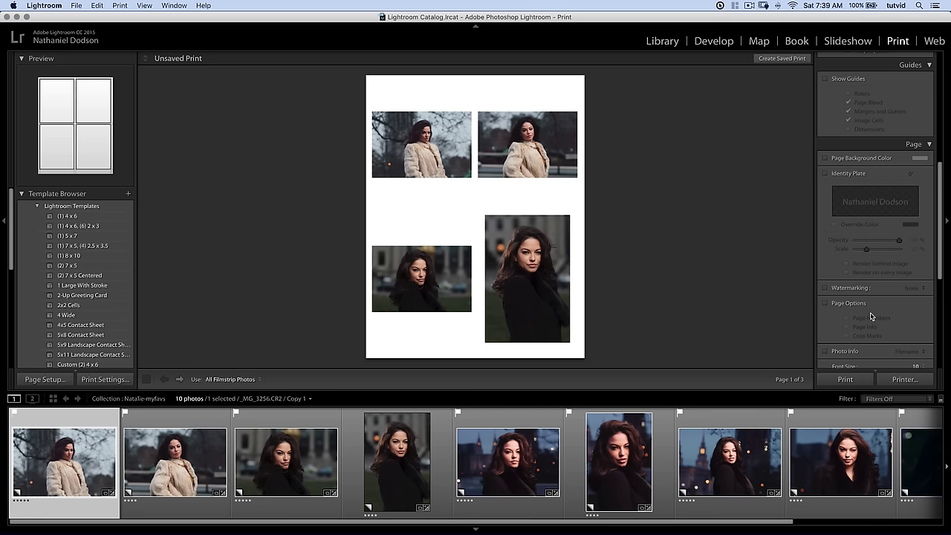
scroll(877, 311, down, 5)
click(843, 254)
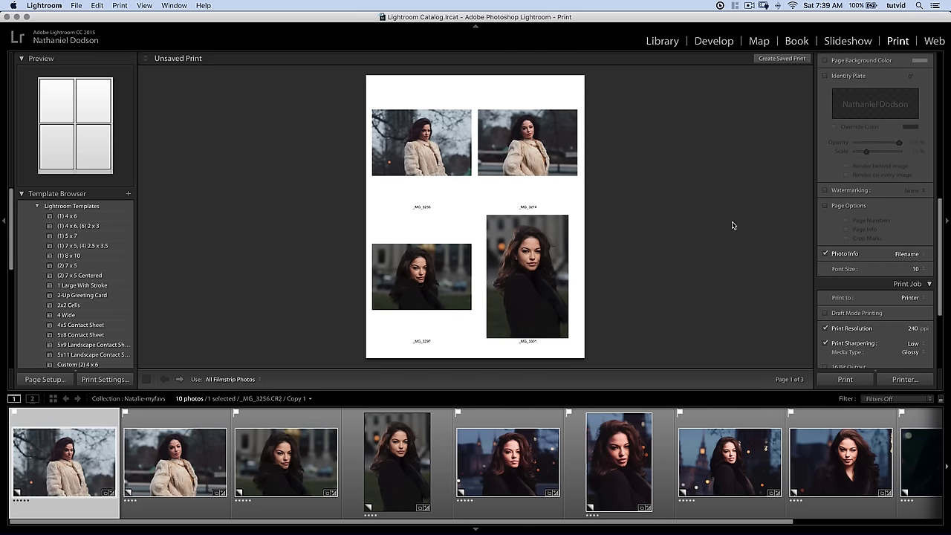
- Set Photo Info to Sequence and delete the Total # token so captions read 1–4
click(910, 254)
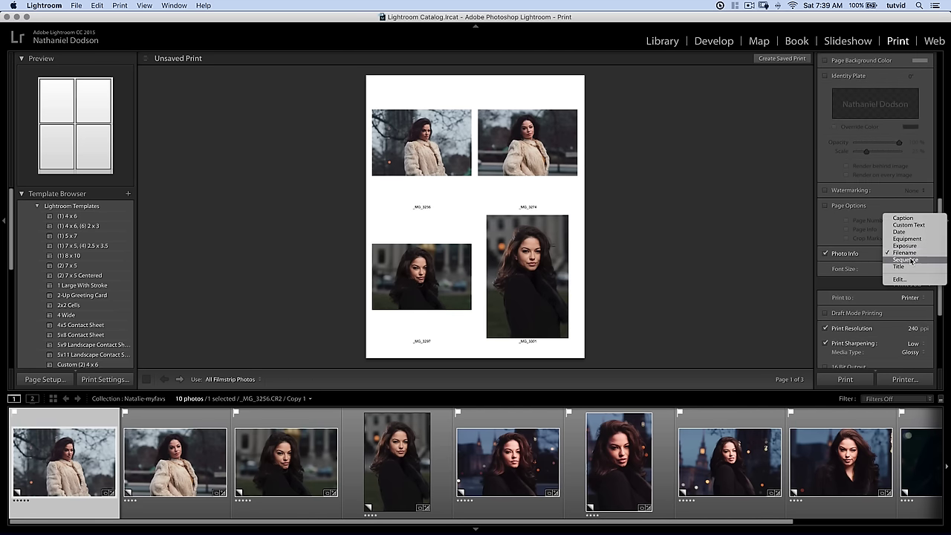
click(906, 260)
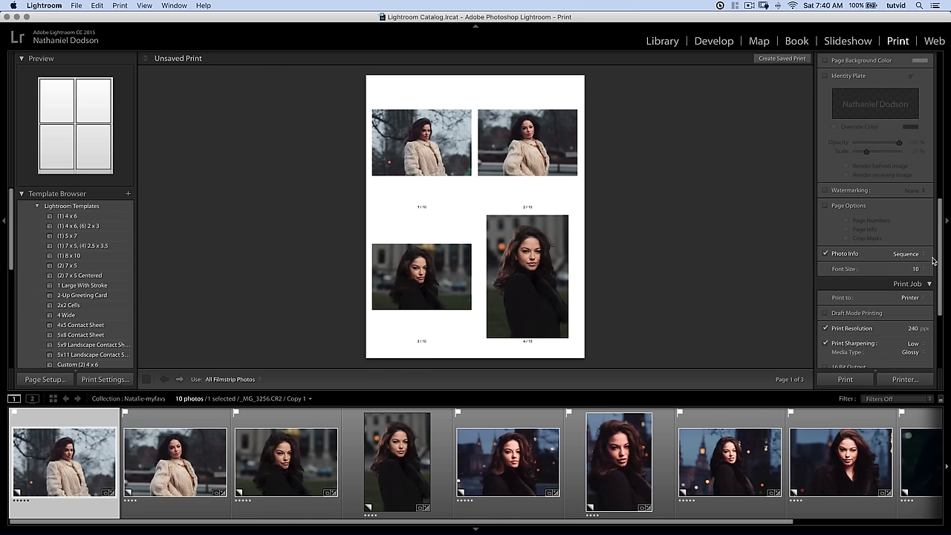
click(925, 255)
click(896, 273)
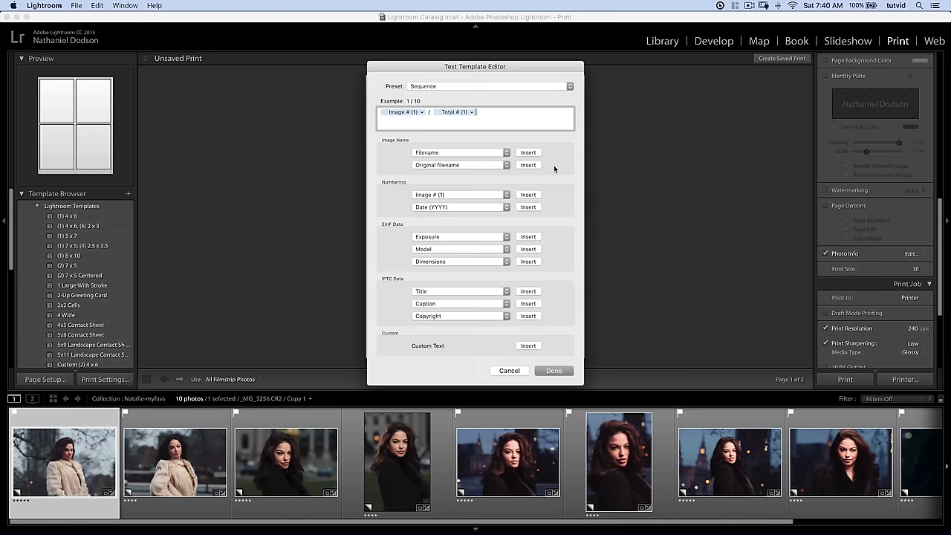
click(454, 111)
key(BackSpace)
click(550, 370)
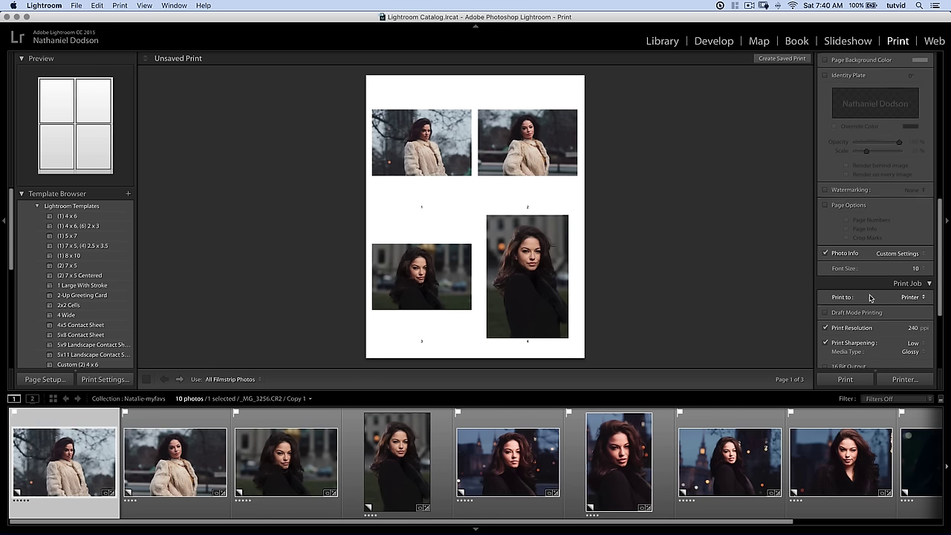
scroll(871, 292, down, 2)
- Change the Print Job output from Printer to JPEG File
scroll(873, 288, down, 5)
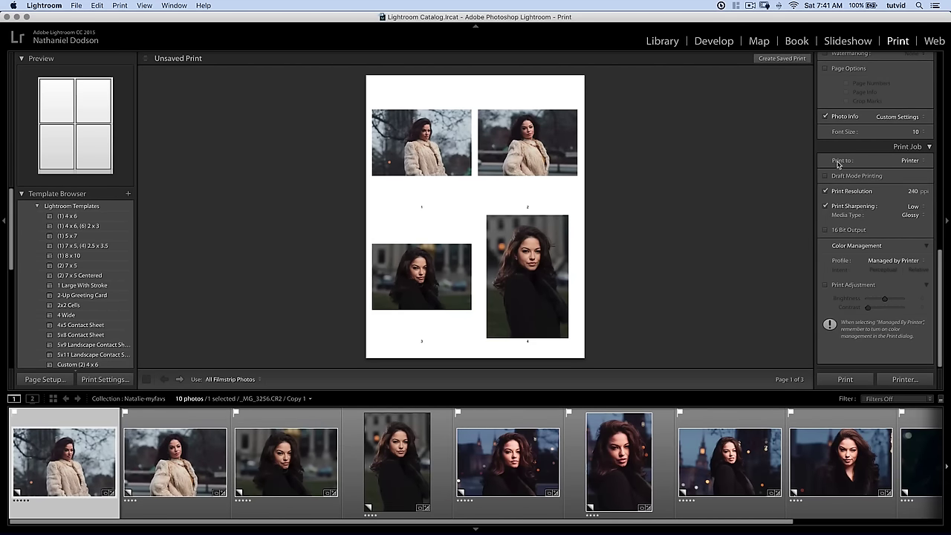
click(909, 161)
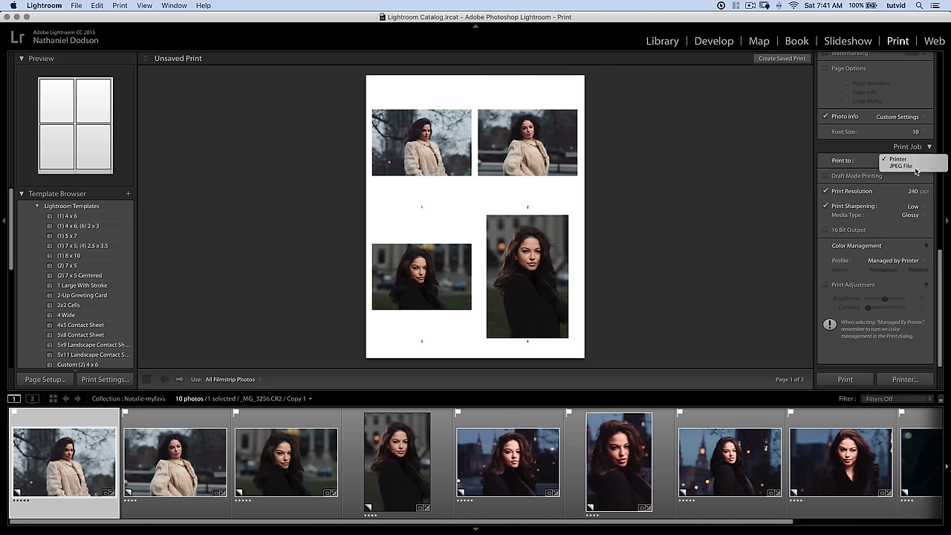
click(915, 170)
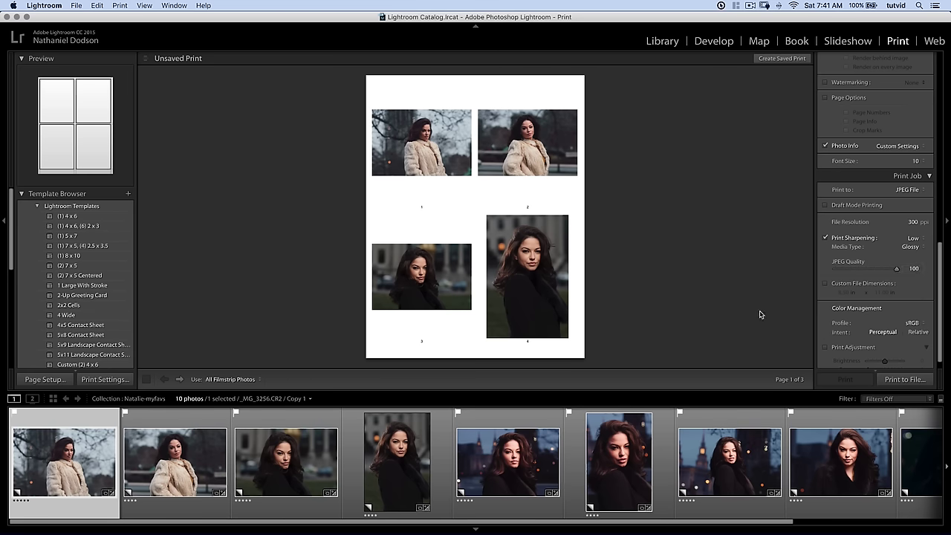
- Print the pages to file as comp-sheet-01 on the Desktop
click(905, 380)
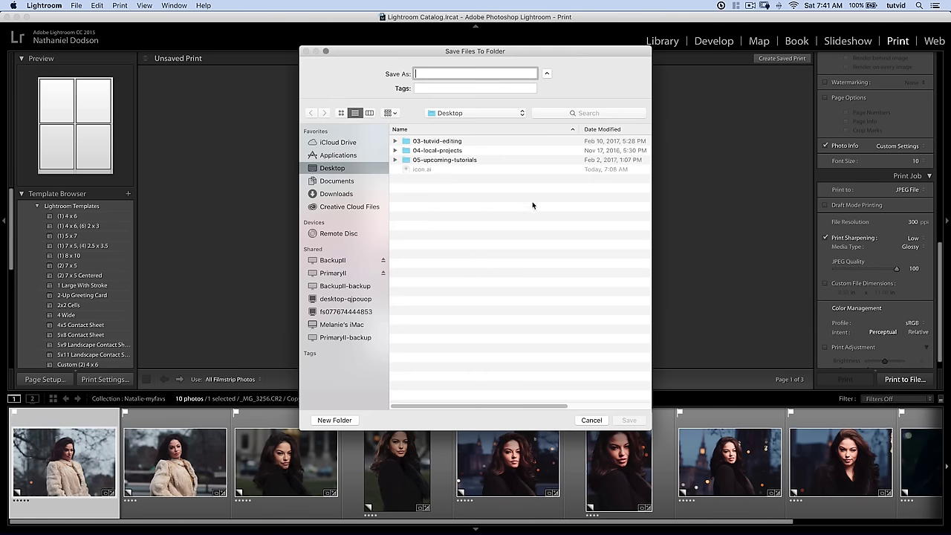
drag(488, 51, 506, 39)
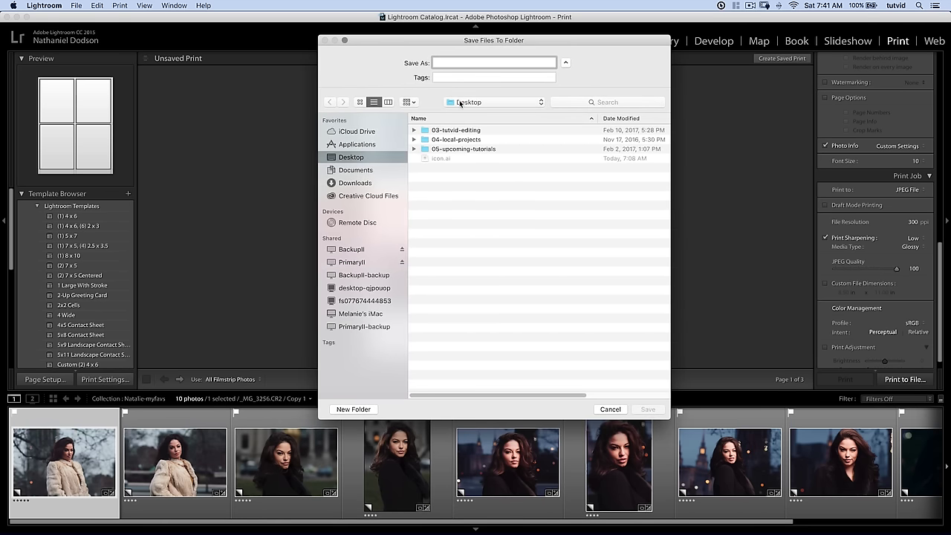
text(clop)
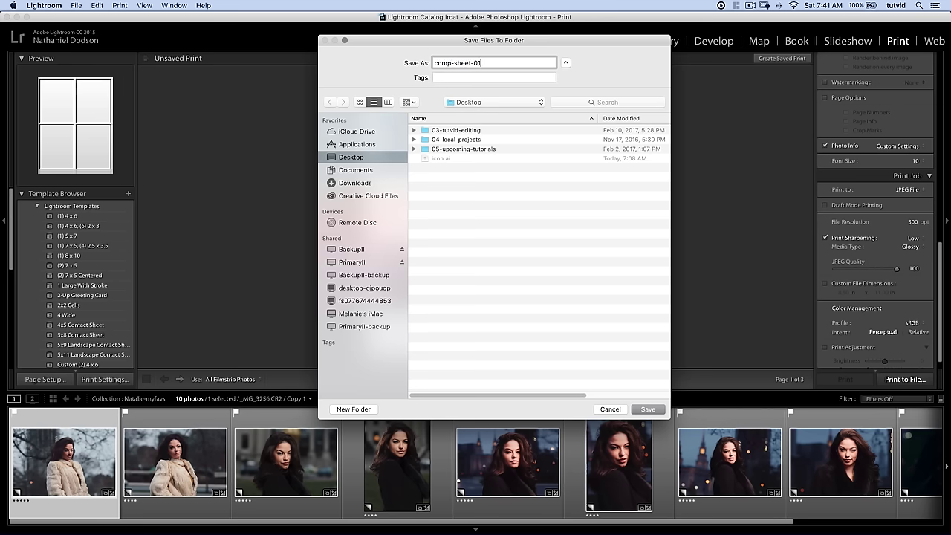
click(649, 410)
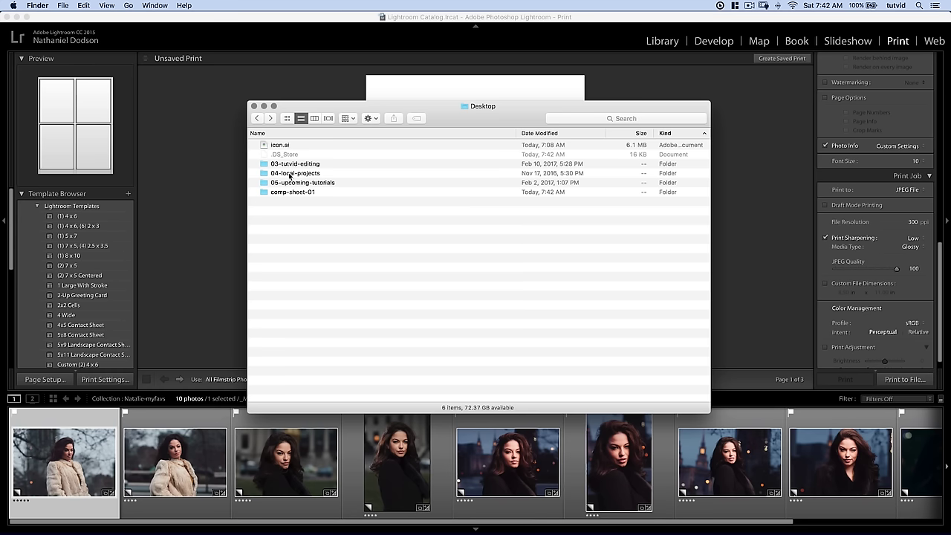
- Open the comp-sheet-01 folder and Quick Look through its three JPEG pages
click(283, 195)
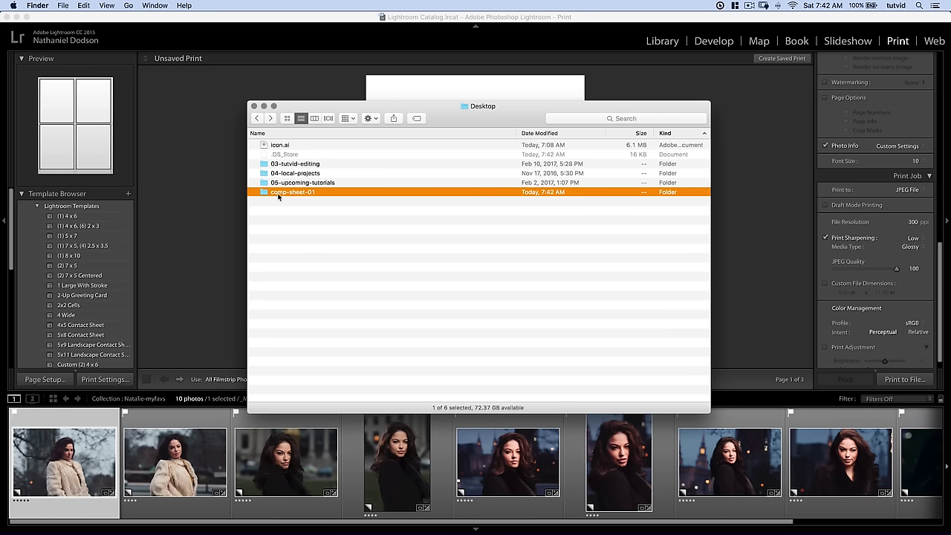
double_click(305, 192)
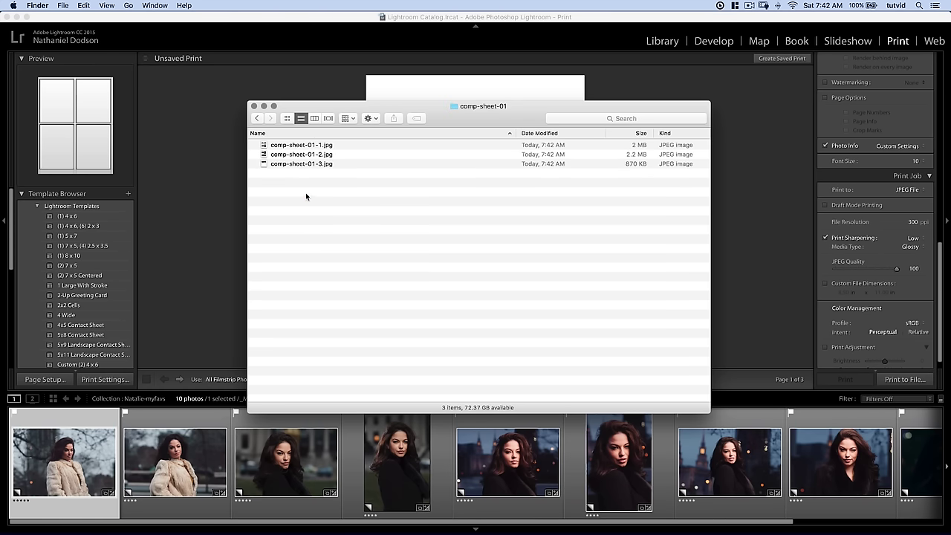
click(315, 146)
key(space)
key(Down)
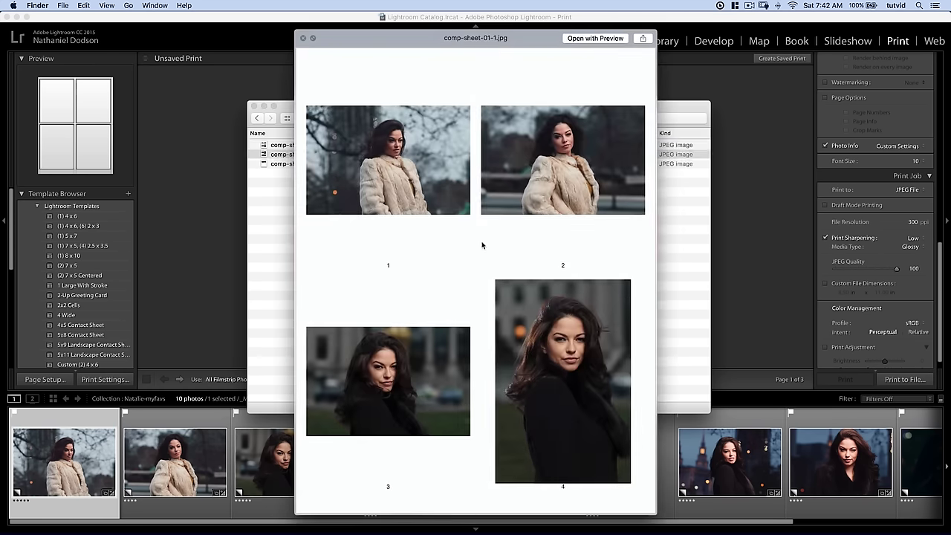
key(Down)
key(space)
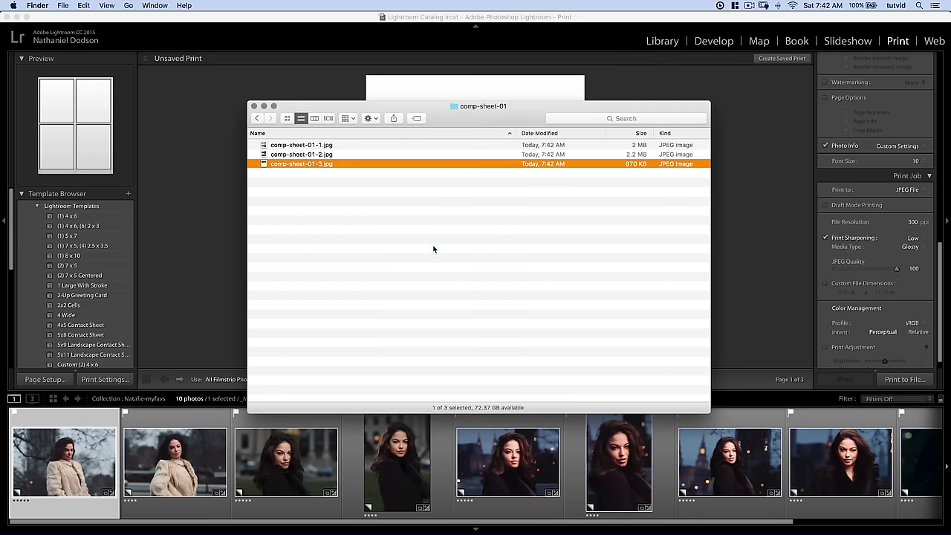
- Go back to the Desktop and close the Finder window
click(434, 249)
click(258, 119)
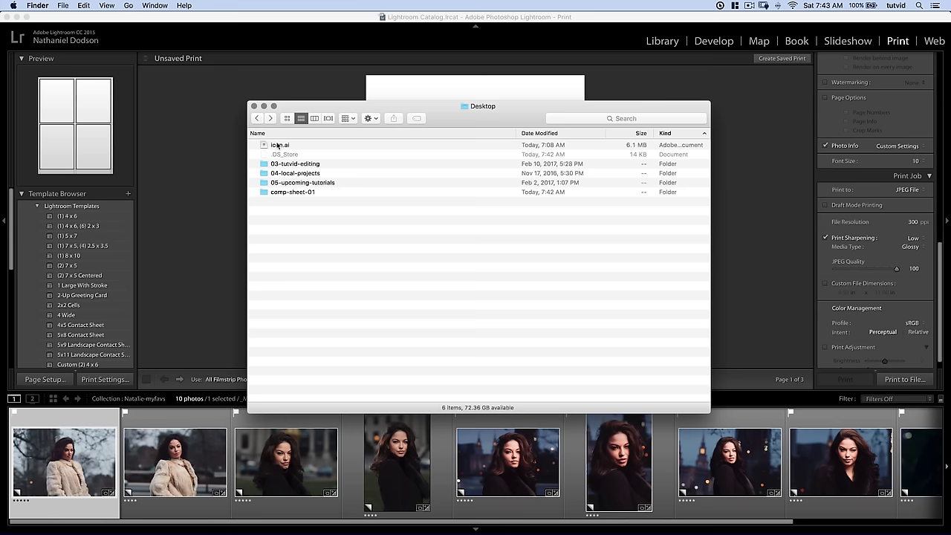
click(782, 170)
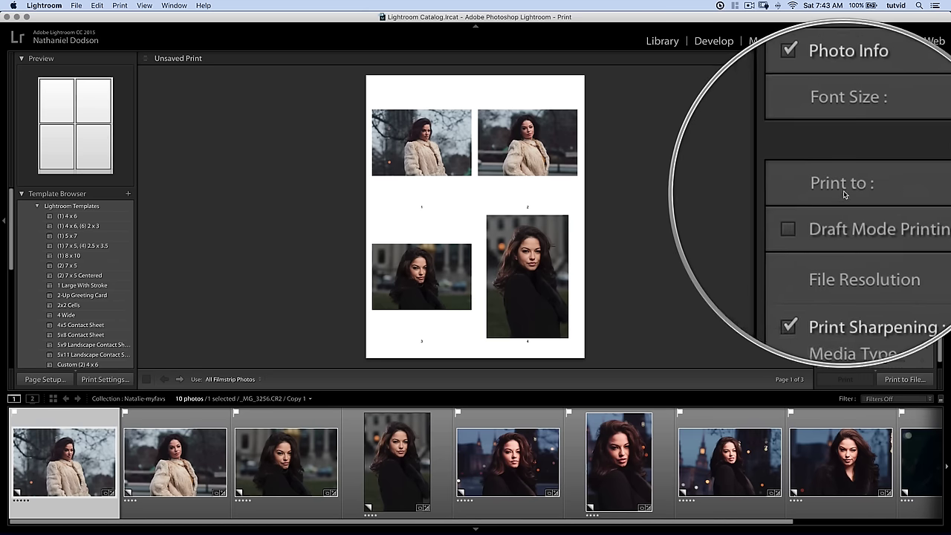
- Switch the print job's Print To destination back to Printer
click(908, 188)
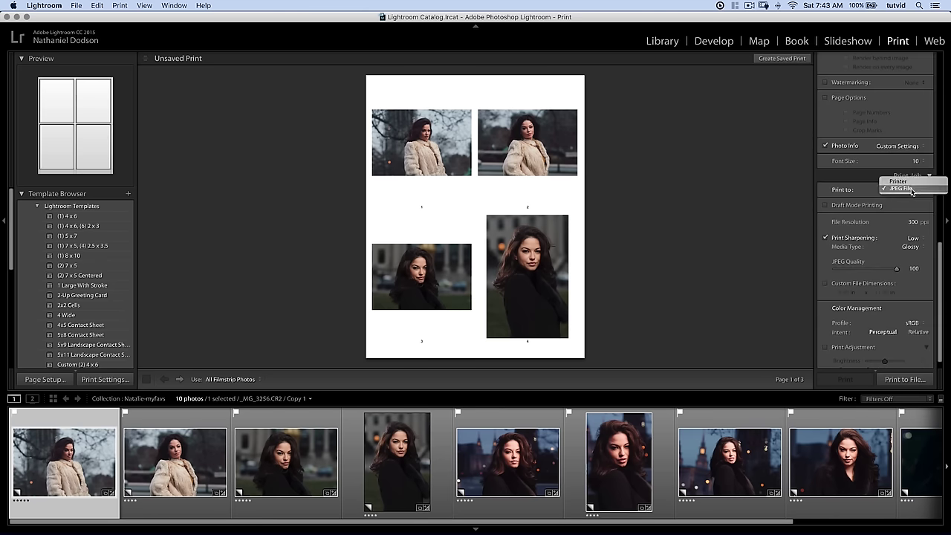
click(906, 180)
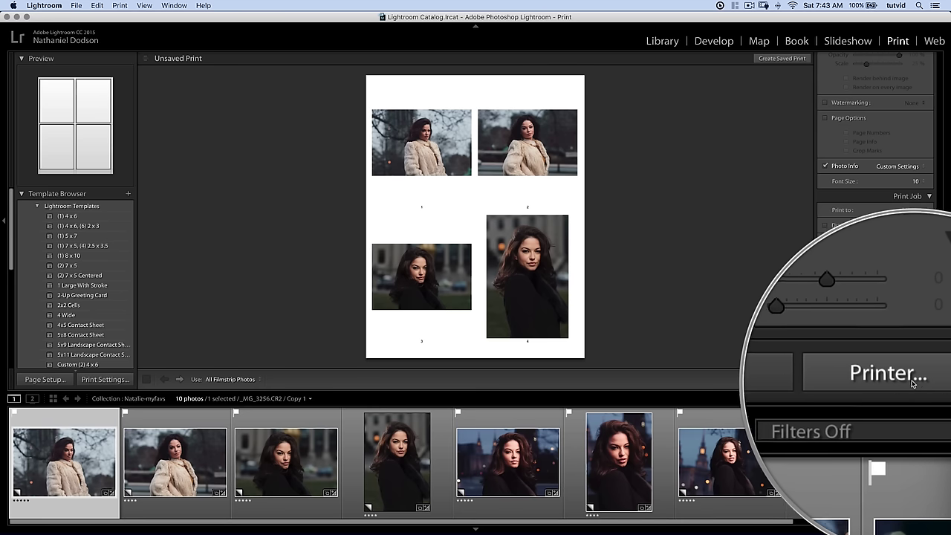
- Open the system print dialog and choose Save as PDF from its PDF menu
click(906, 379)
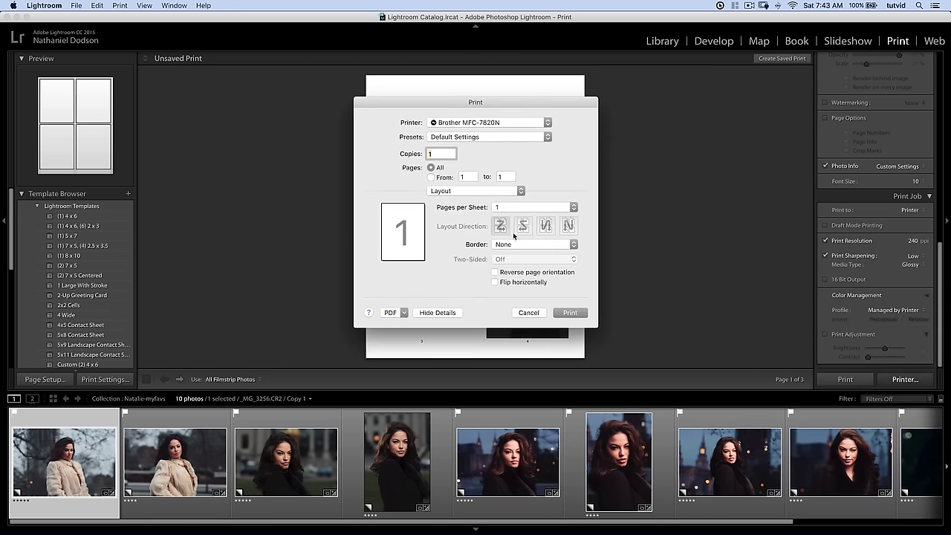
drag(491, 110, 506, 109)
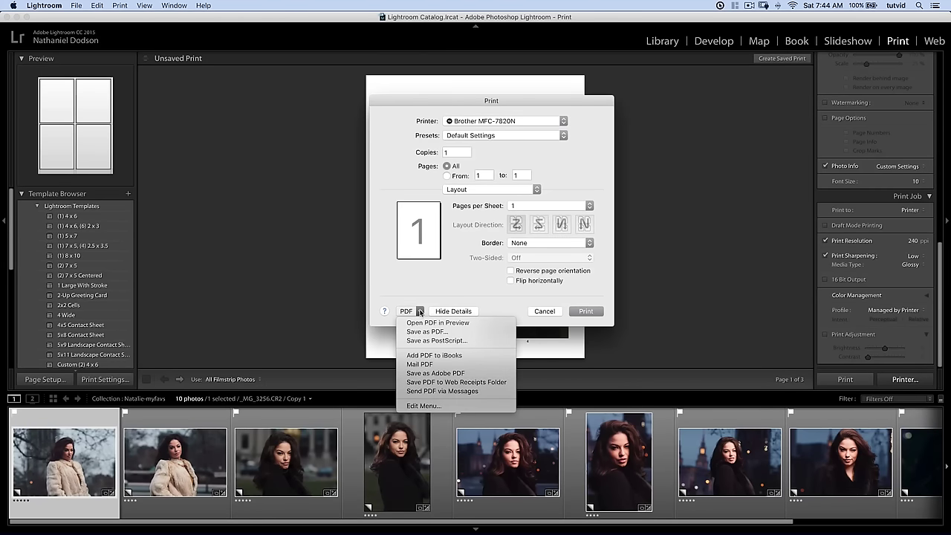
click(420, 312)
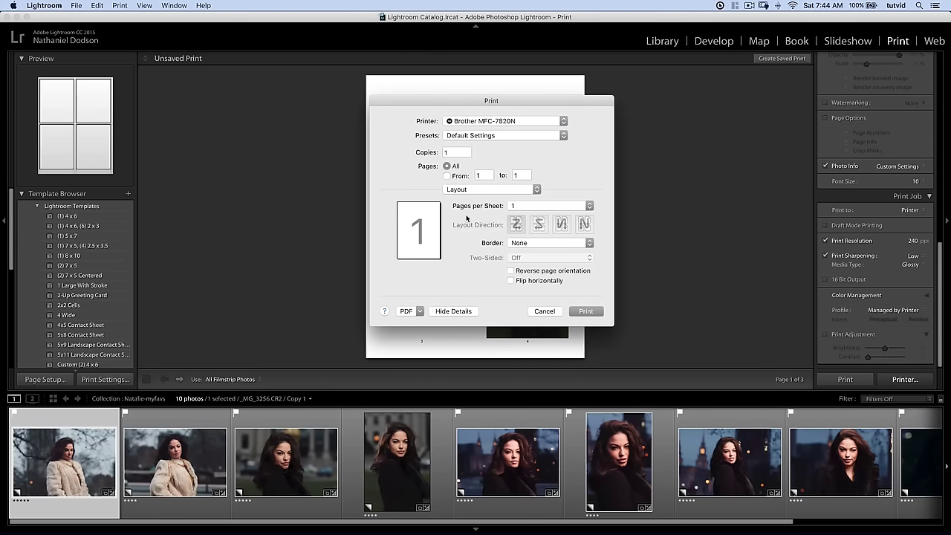
click(421, 311)
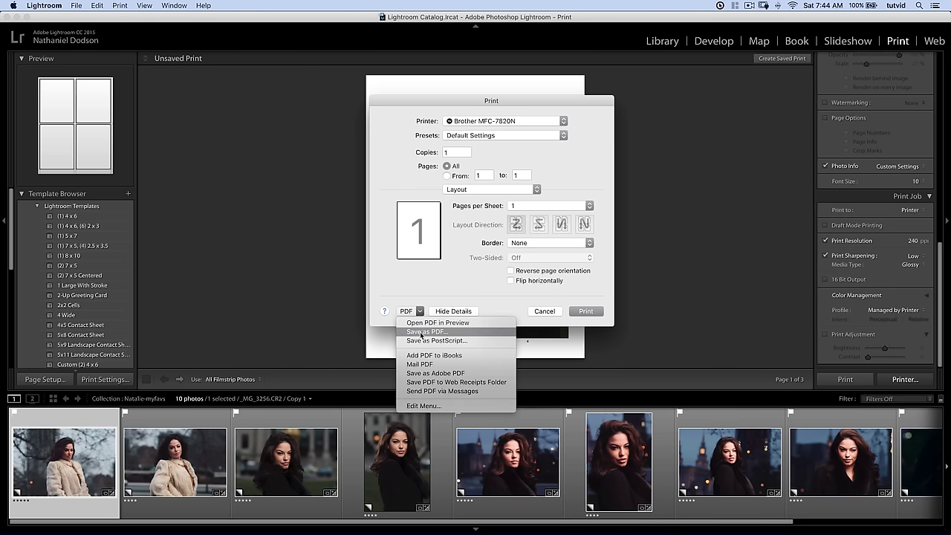
click(421, 333)
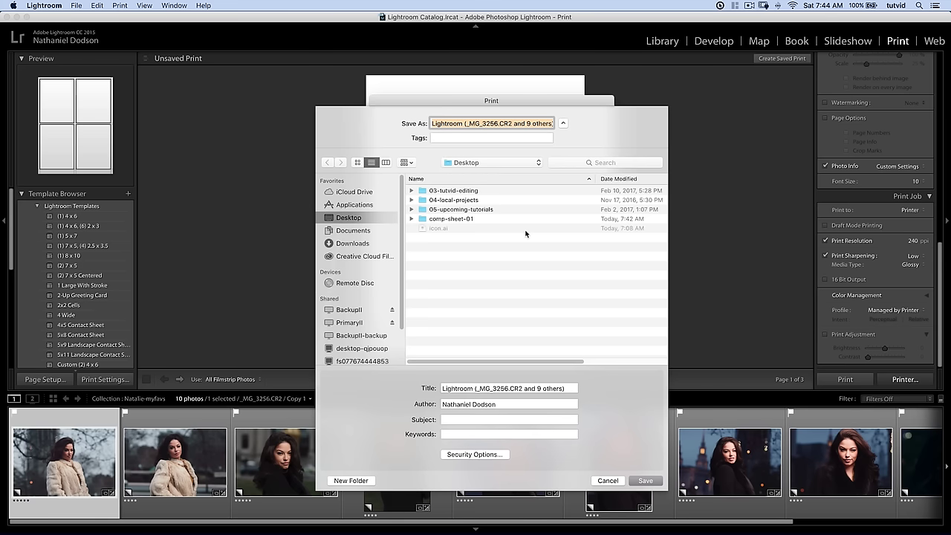
- Save the 2x2 contact sheet to the Desktop as comp-sheet.pdf
text(comp-sheet.pdf)
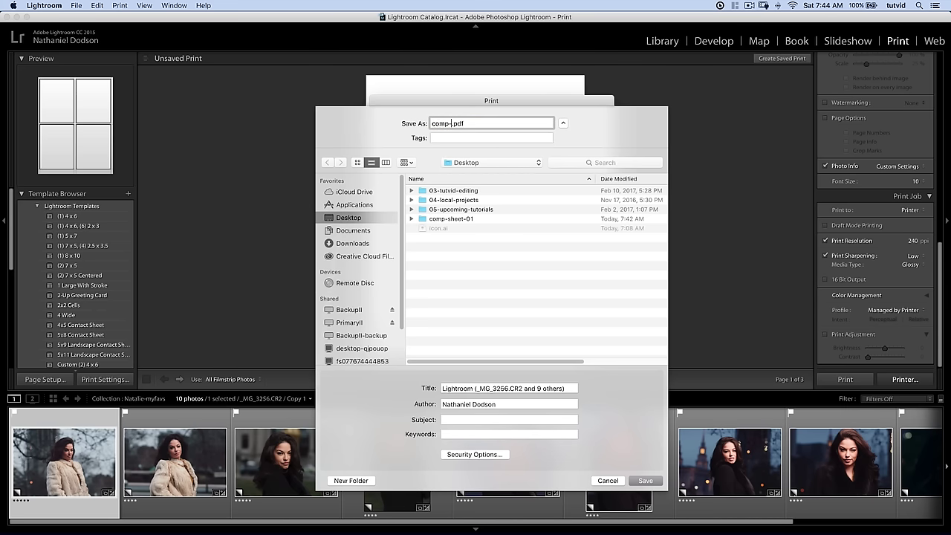
click(644, 480)
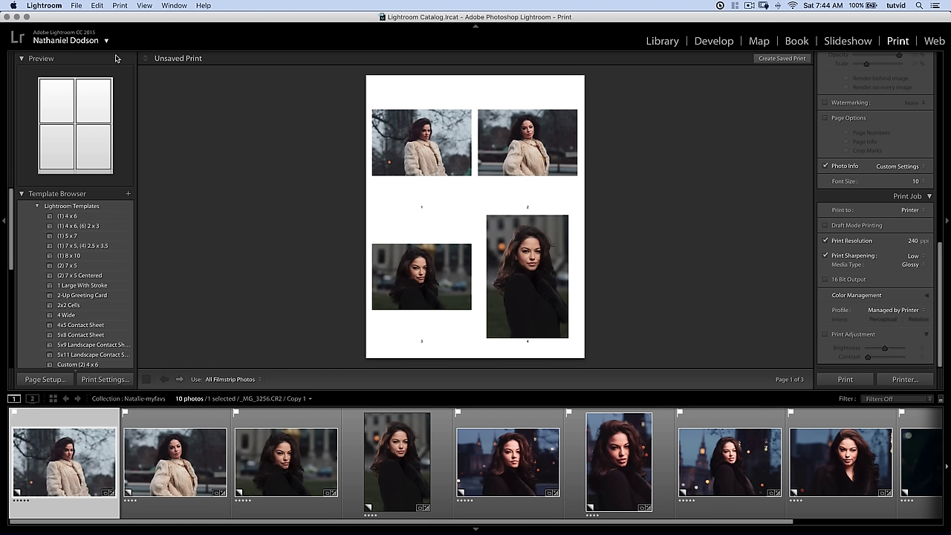
key(super+Tab)
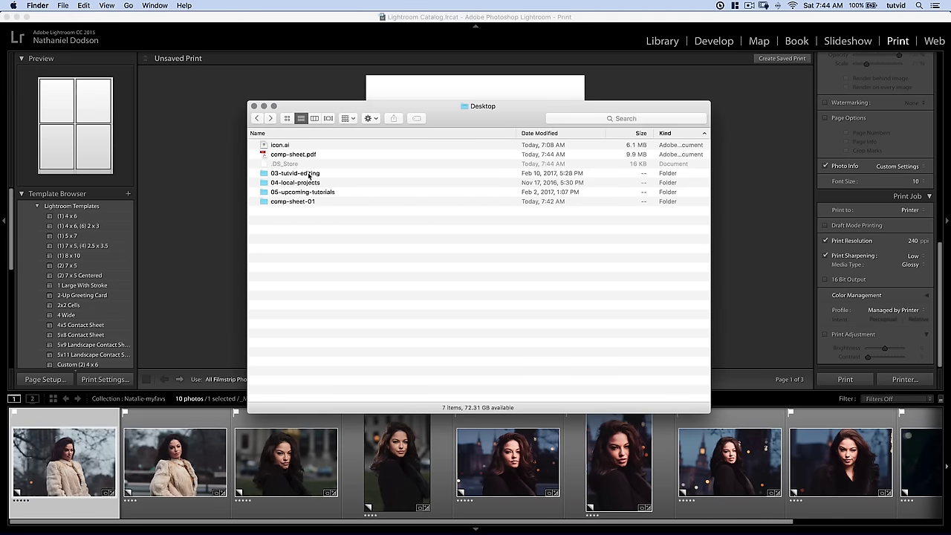
click(291, 154)
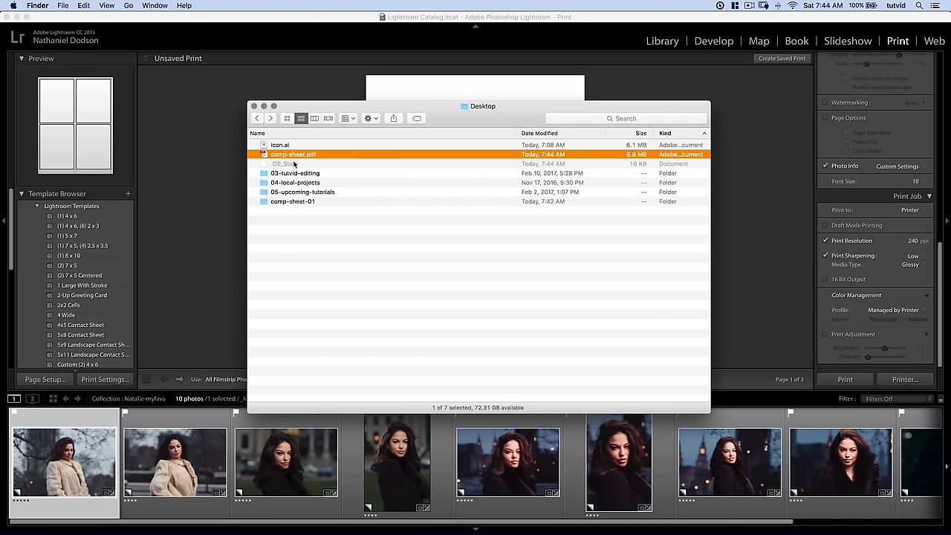
key(space)
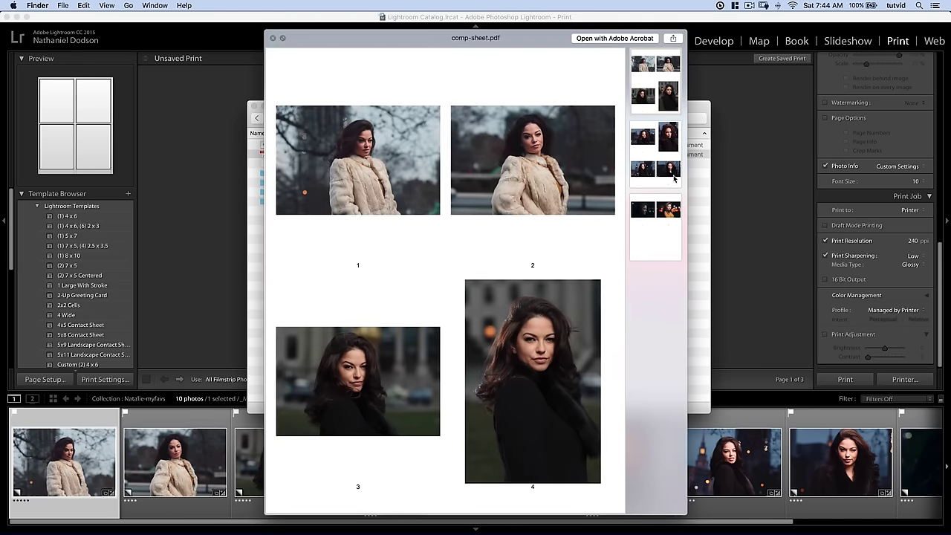
key(Down)
key(Down)
key(Up)
key(Up)
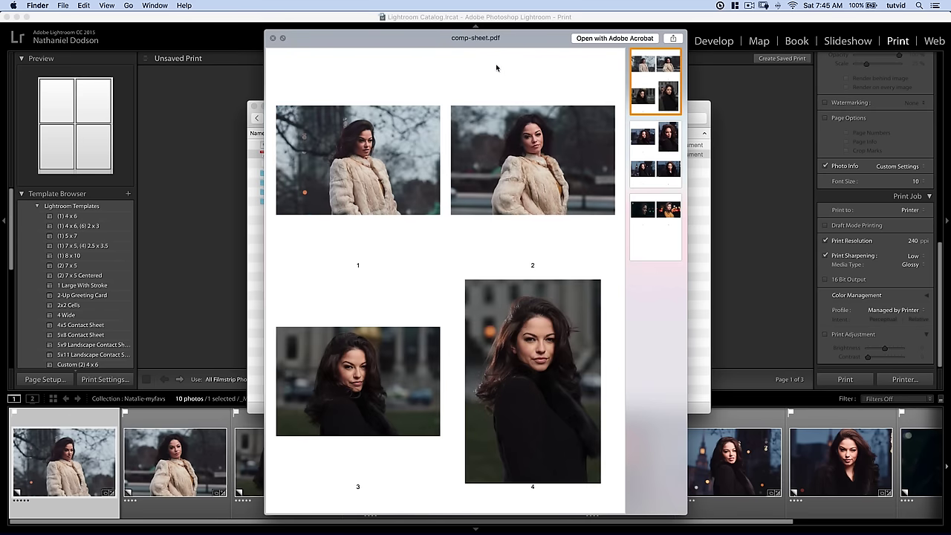
drag(494, 39, 491, 40)
key(Down)
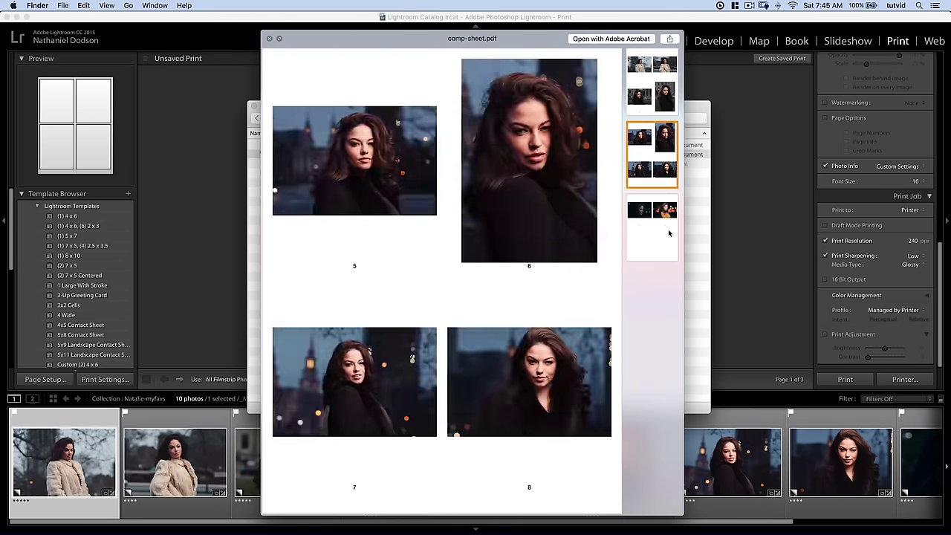
key(Down)
key(Up)
key(Up)
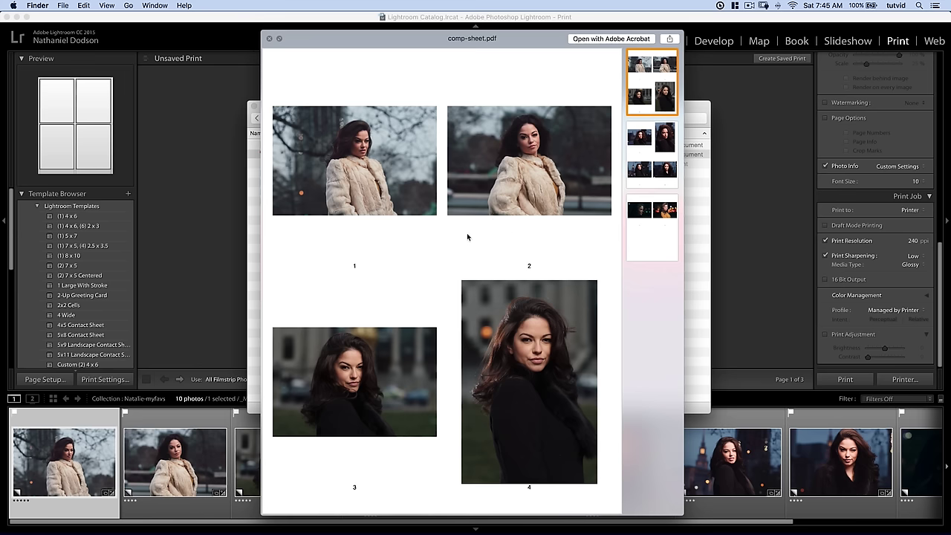
click(269, 43)
click(425, 218)
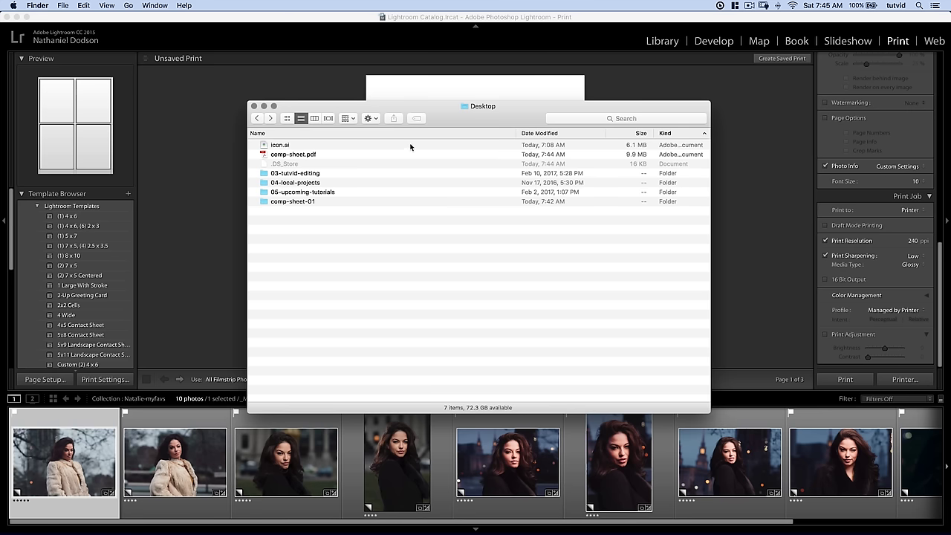
click(220, 150)
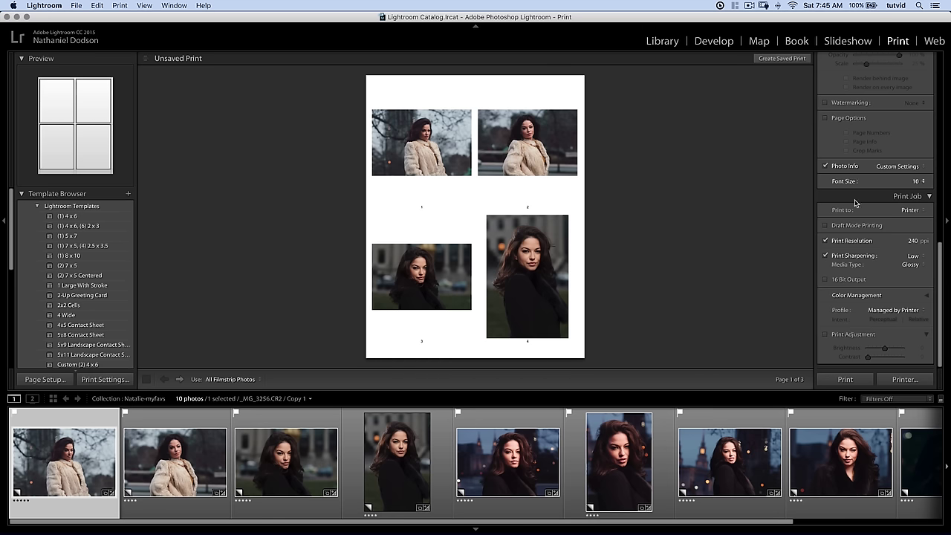
- Set the Page Grid to 5 rows and 2 columns so all ten photos fit one page
scroll(880, 193, up, 10)
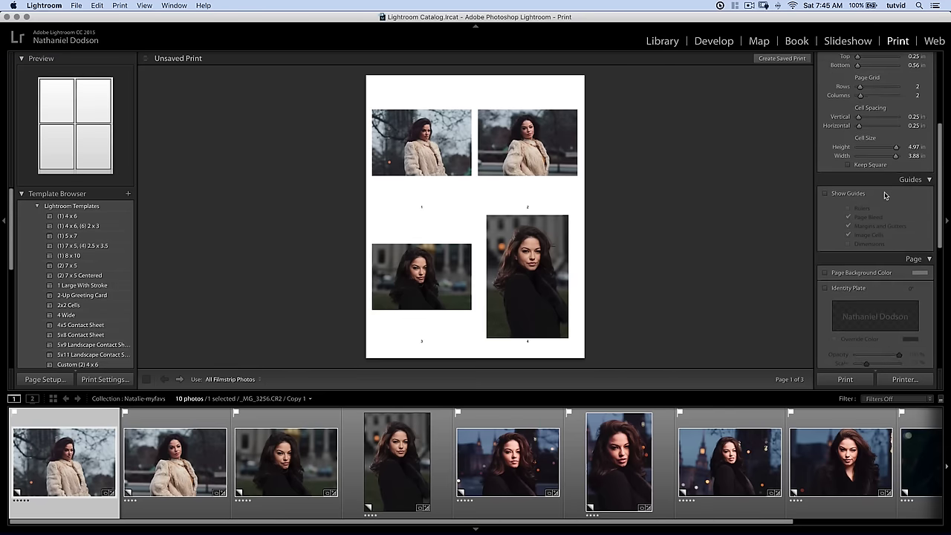
scroll(884, 195, up, 3)
drag(860, 182, 860, 194)
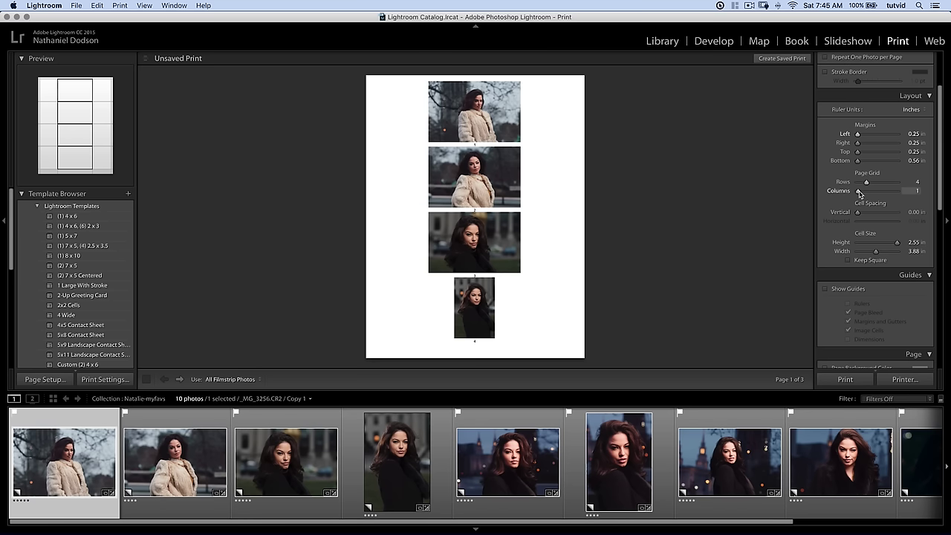
drag(866, 182, 861, 192)
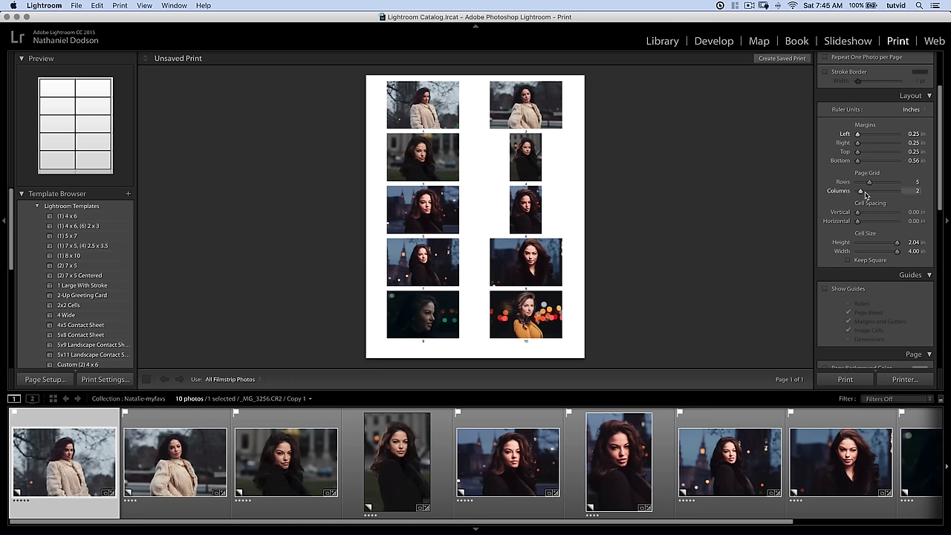
drag(861, 192, 859, 191)
click(839, 42)
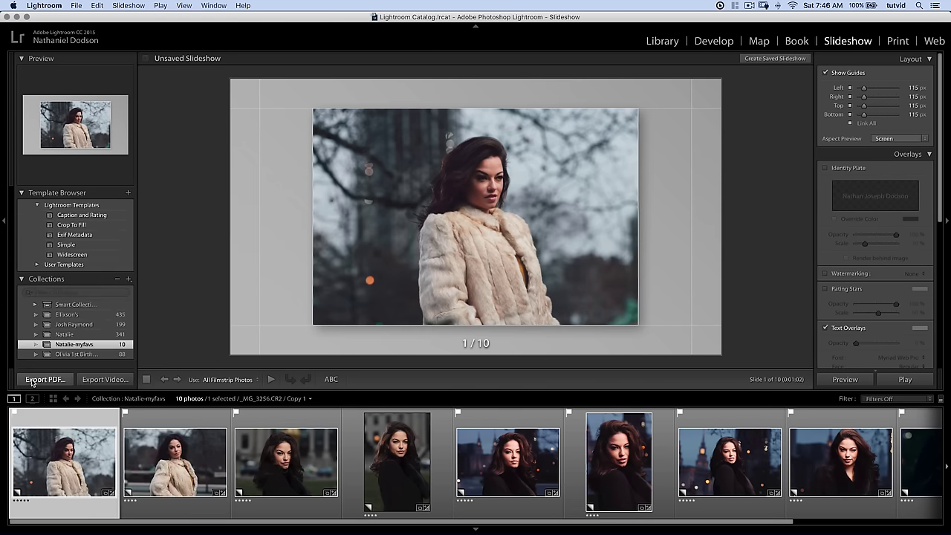
- Return to the Slideshow layout and hide the slide guides
click(897, 41)
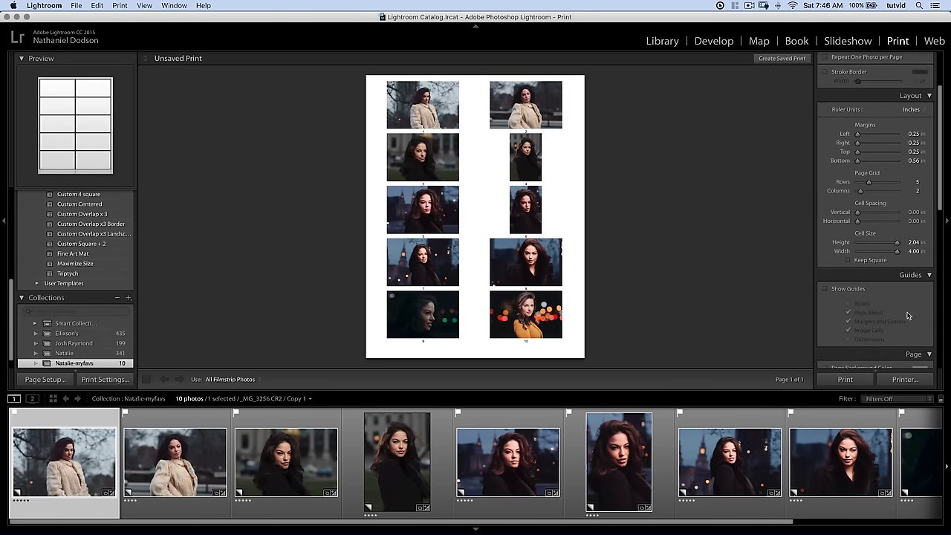
scroll(907, 316, down, 10)
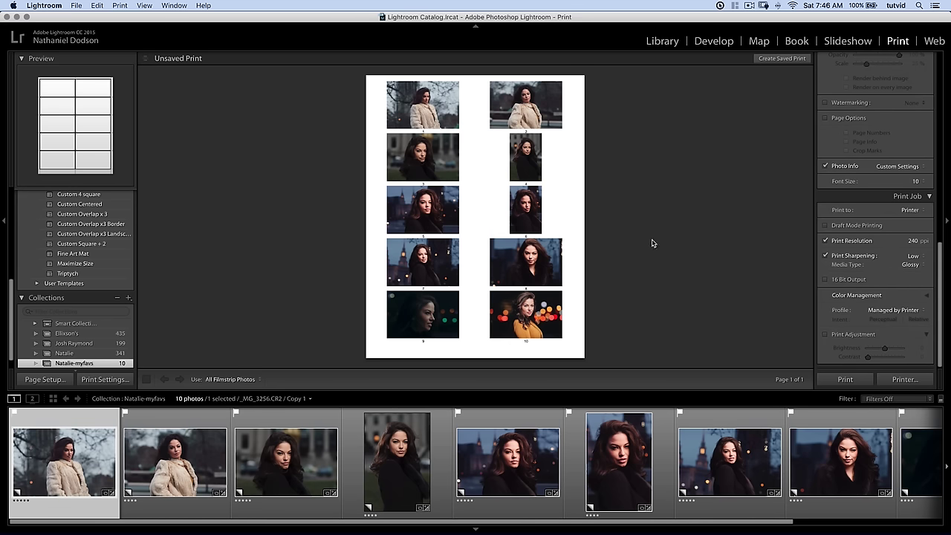
click(857, 42)
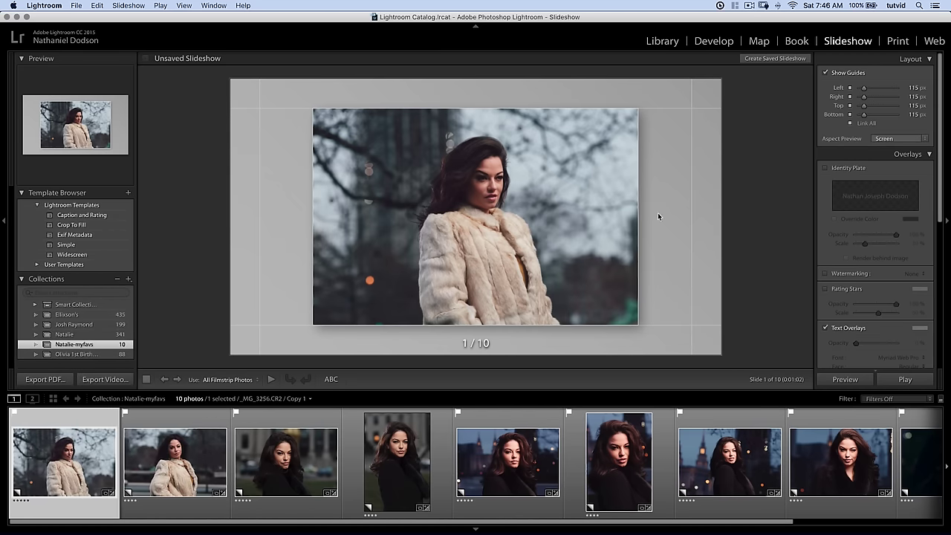
click(825, 73)
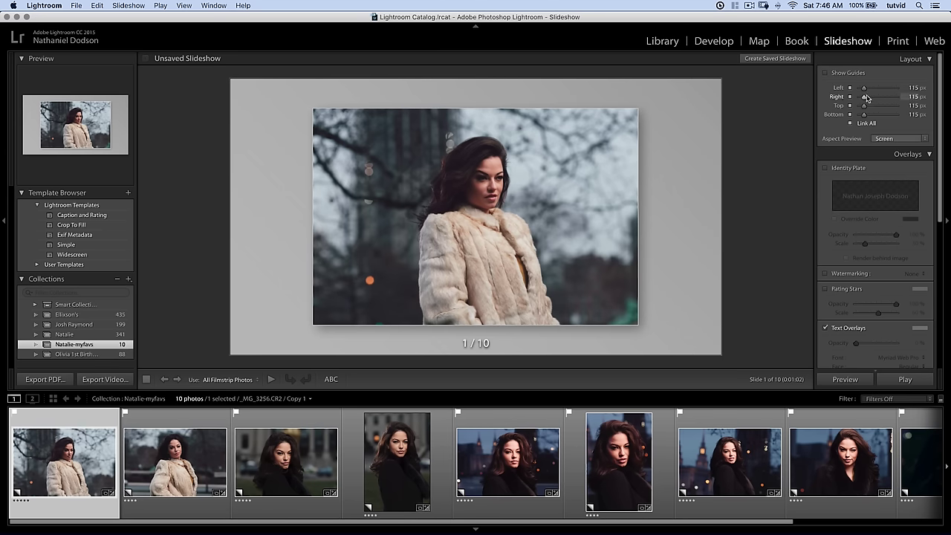
- Set all four linked slide margins to 120 px, leaving the identity plate off
mouse_move(863, 88)
mouse_down()
mouse_move(877, 90)
mouse_move(863, 90)
mouse_up()
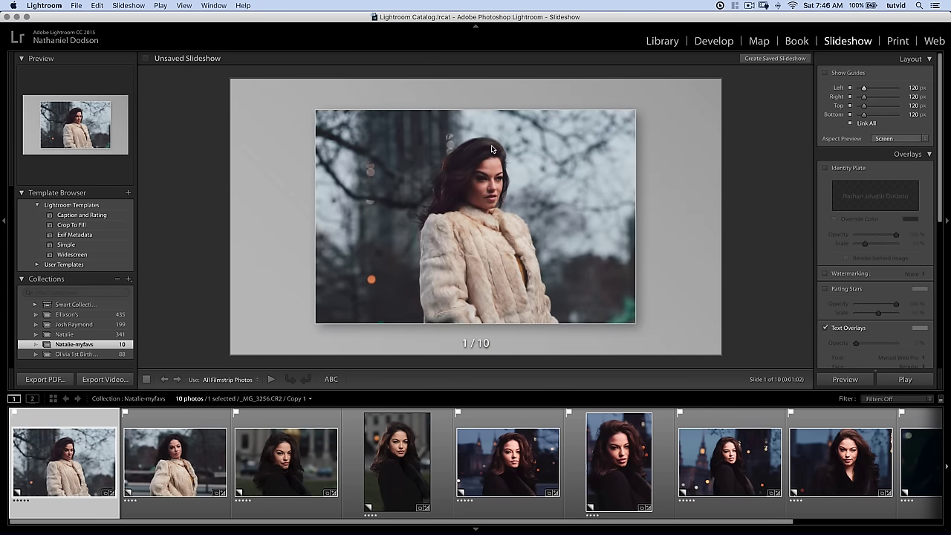
click(842, 170)
click(842, 171)
scroll(870, 248, down, 1)
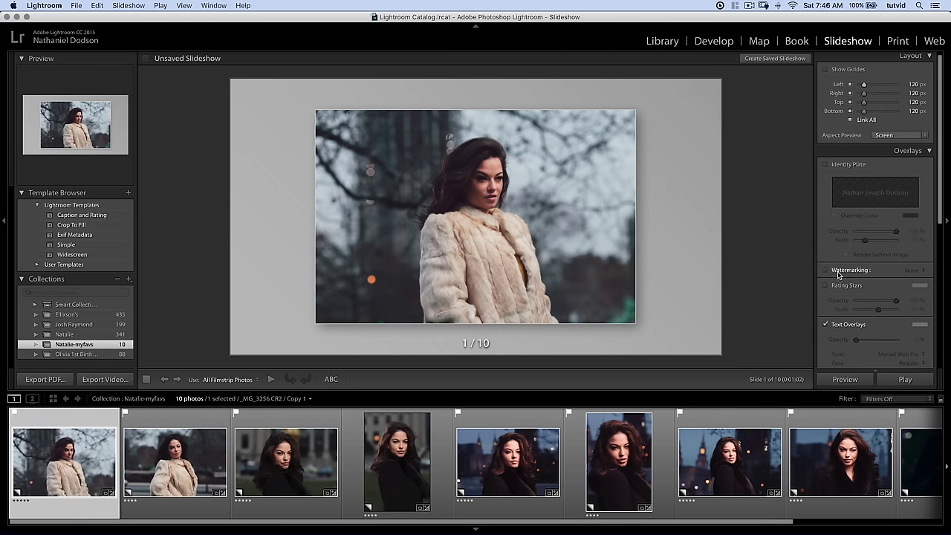
- Apply the X overlay white watermark to the slides
click(915, 270)
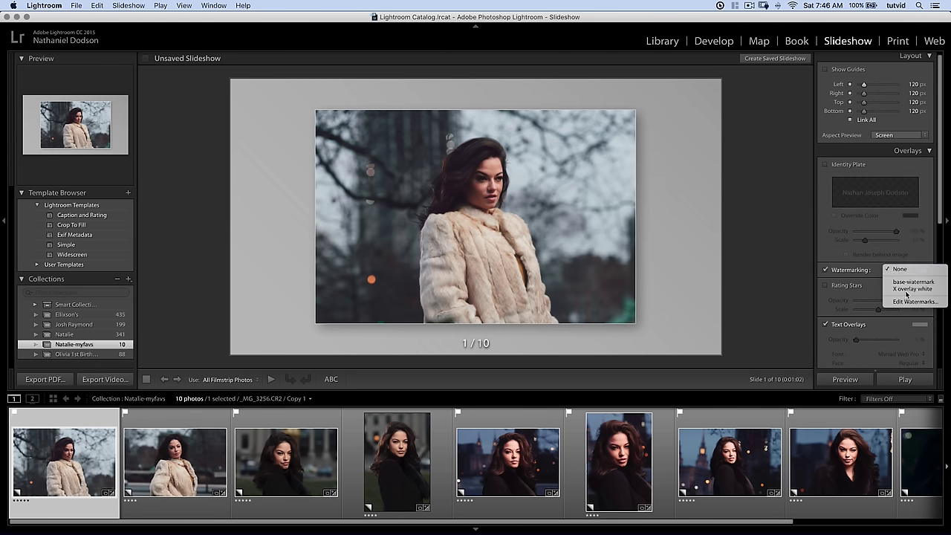
click(910, 292)
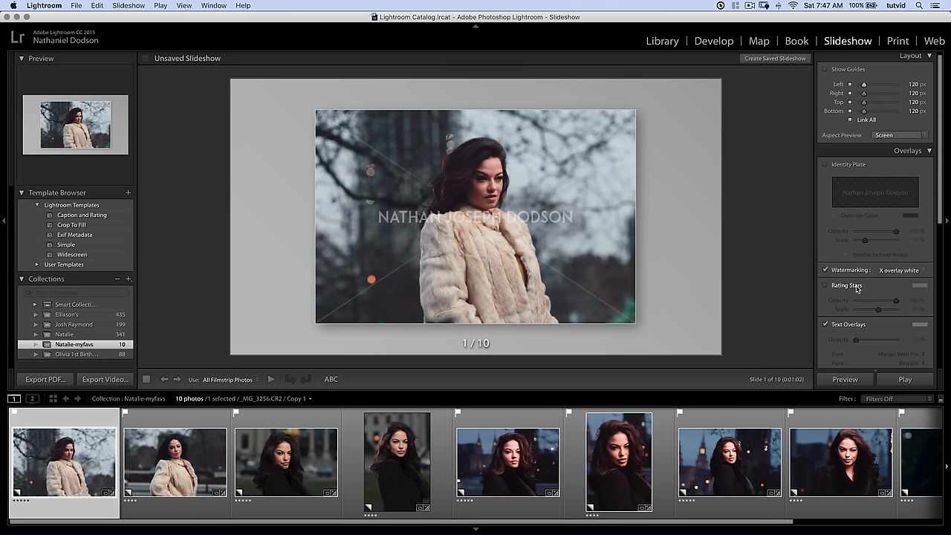
scroll(887, 290, down, 2)
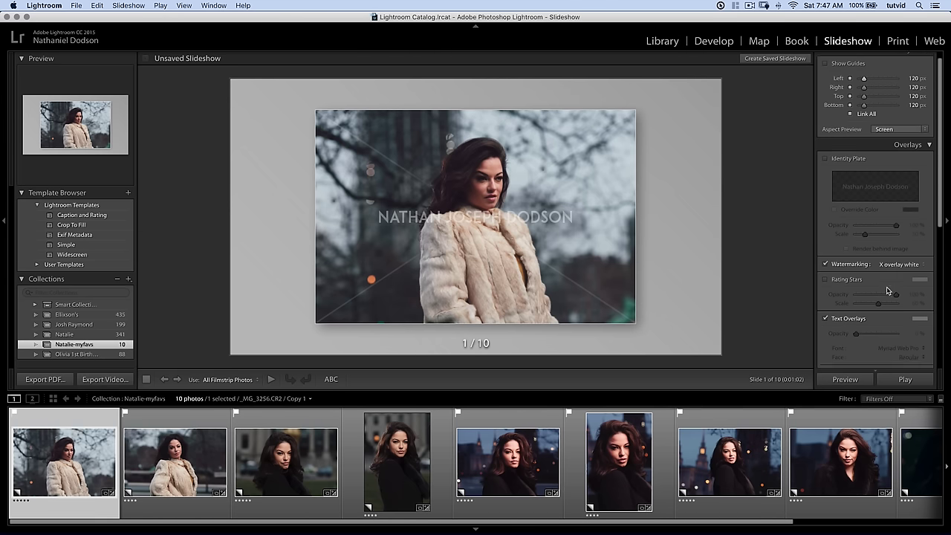
scroll(877, 307, down, 5)
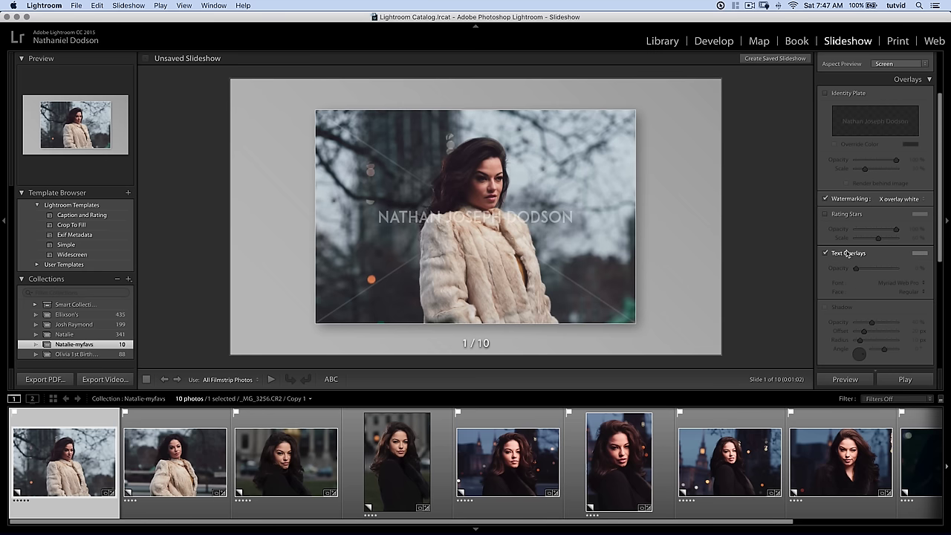
click(333, 380)
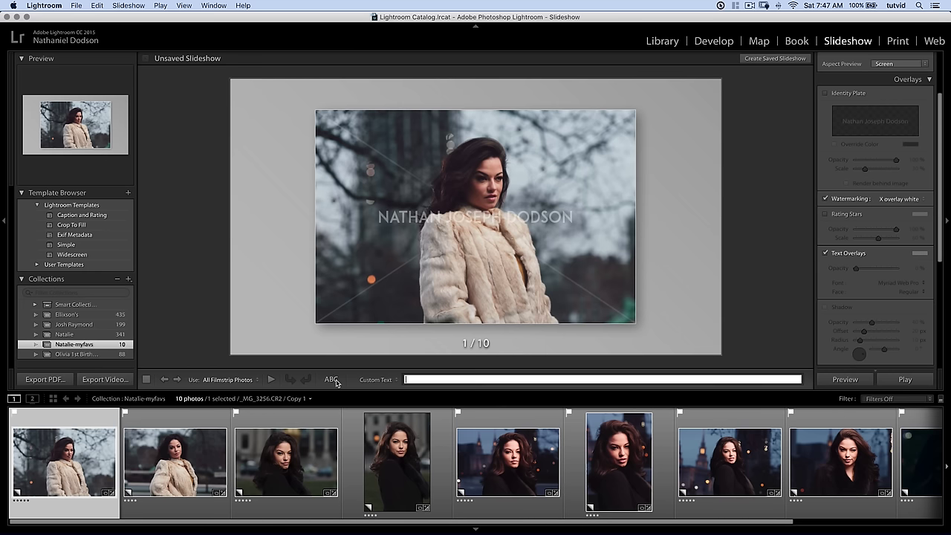
- Set the overlay text to the slide sequence number using the Sequence template
click(391, 382)
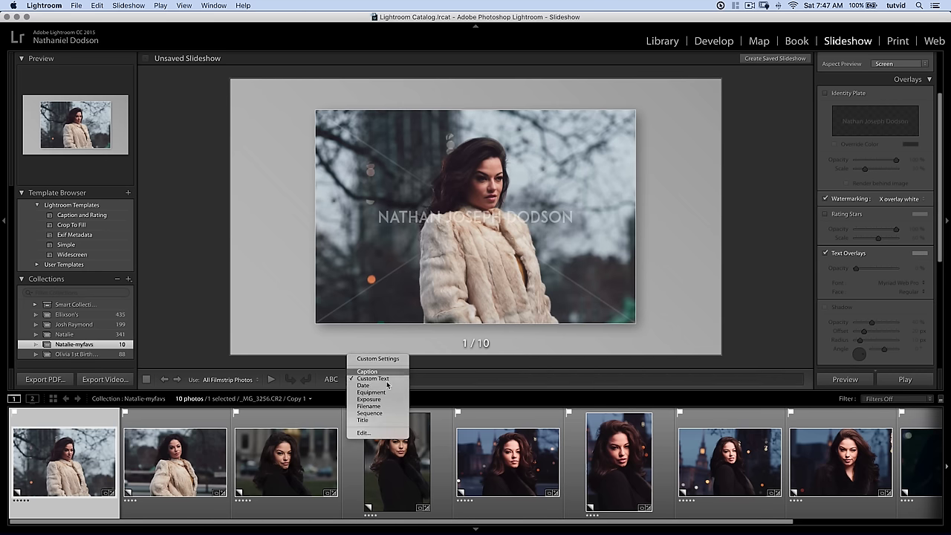
click(385, 413)
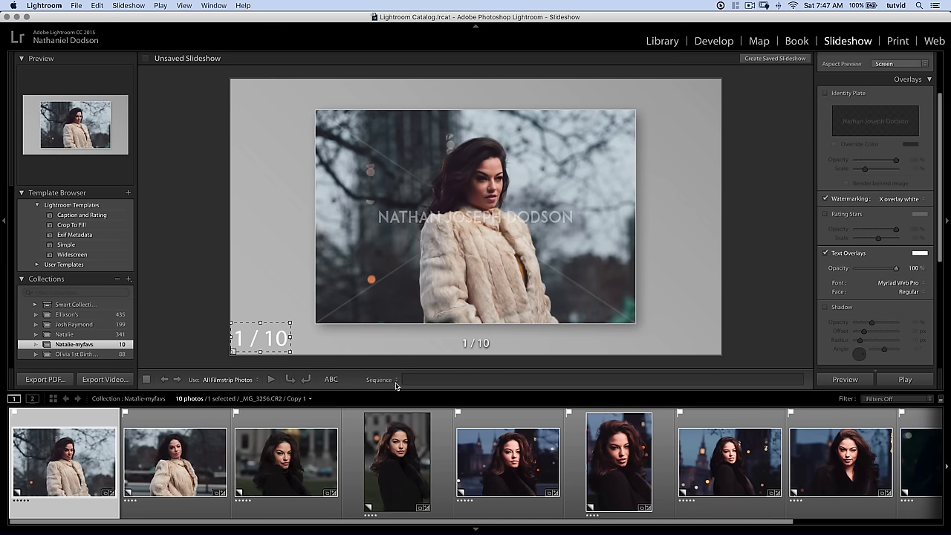
click(396, 382)
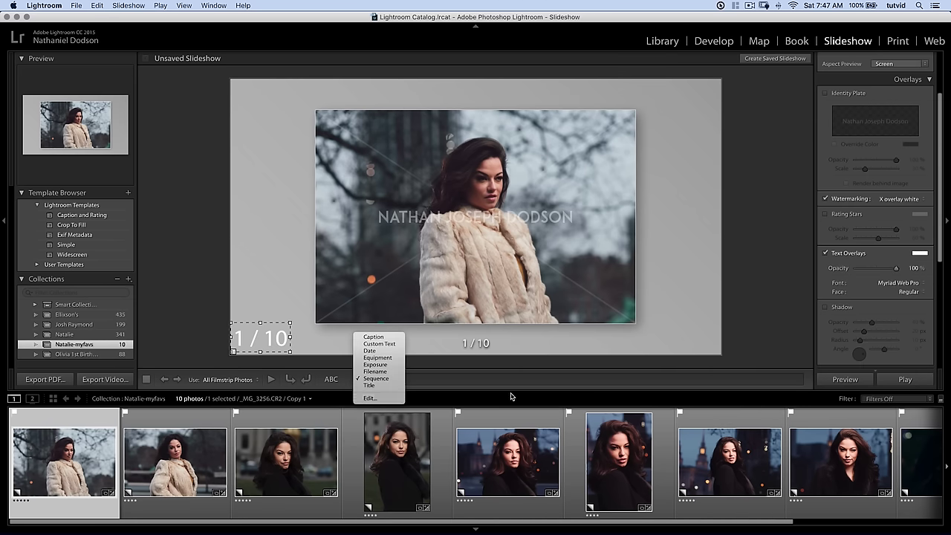
click(380, 398)
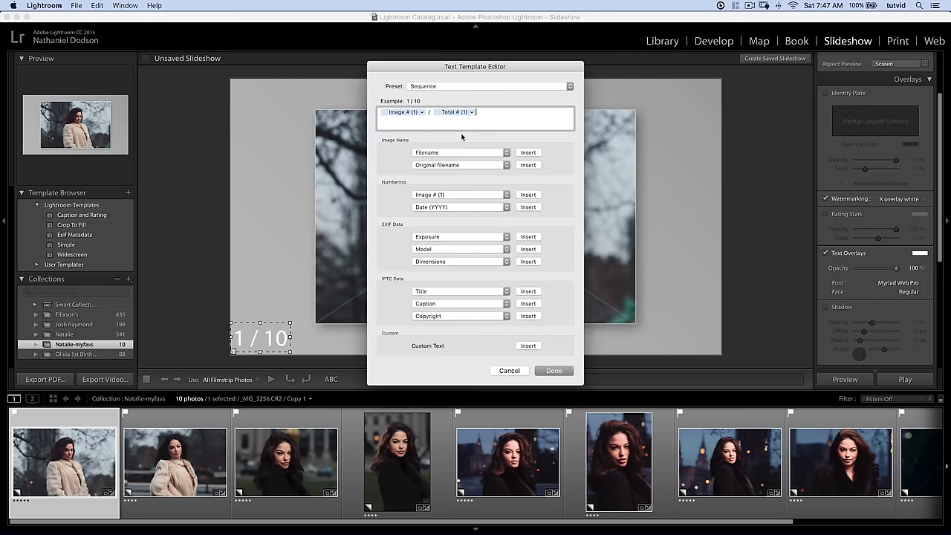
click(549, 372)
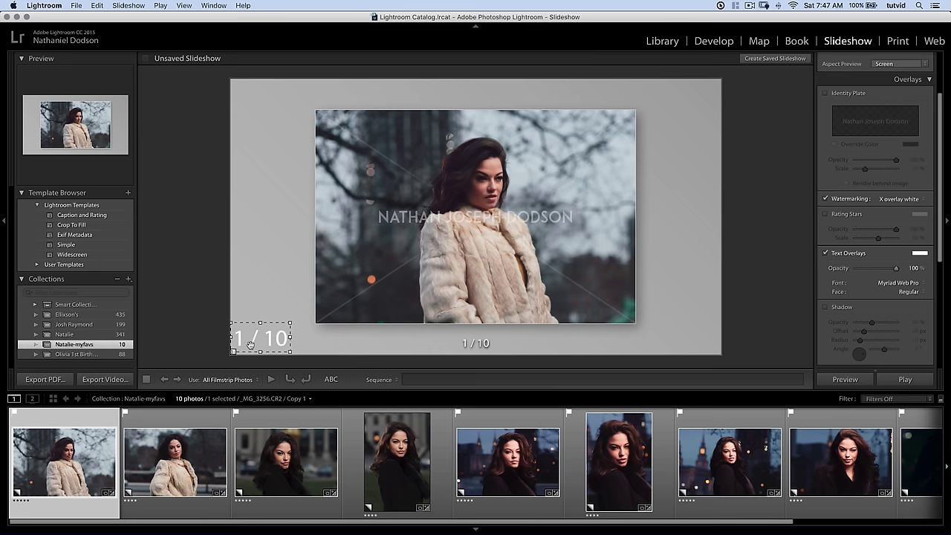
- Delete the extra bottom-left '1 / 10' overlay and toggle Text Overlays
drag(280, 344, 283, 339)
key(Delete)
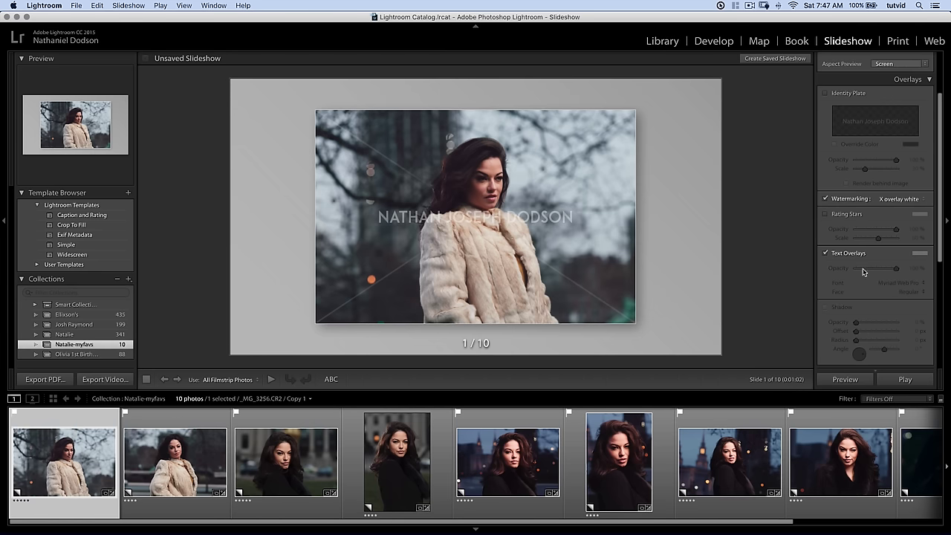
click(825, 254)
- Keep the backdrop plain grey with color wash after trying the fifth photo as background
scroll(880, 202, down, 5)
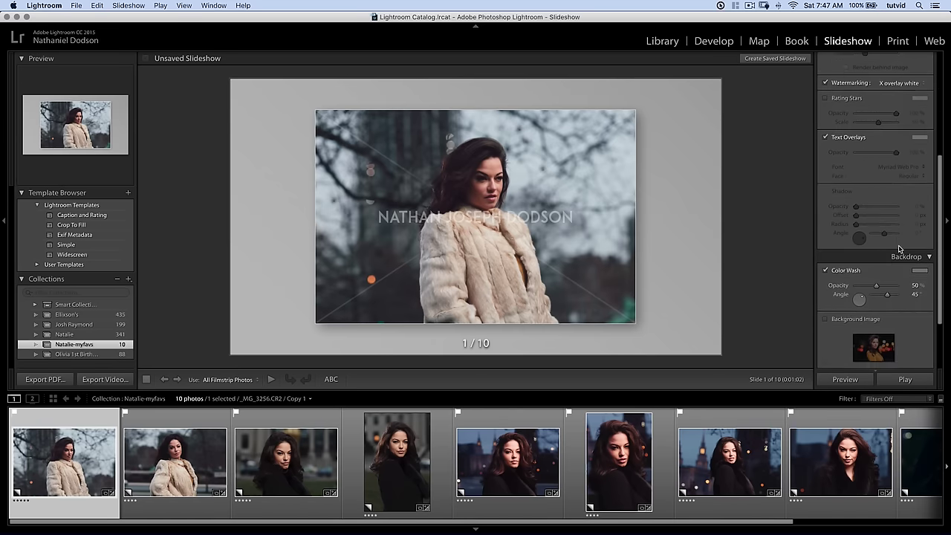
scroll(899, 249, down, 4)
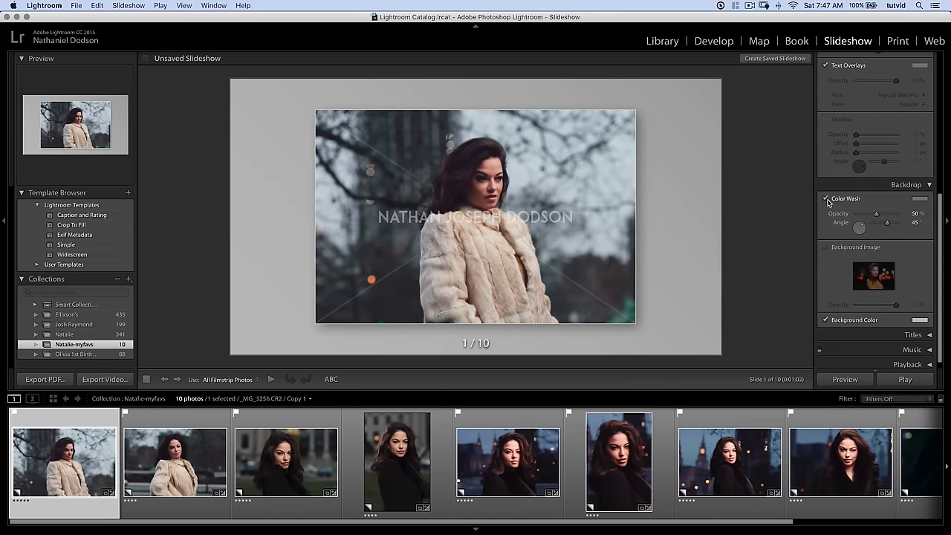
click(842, 199)
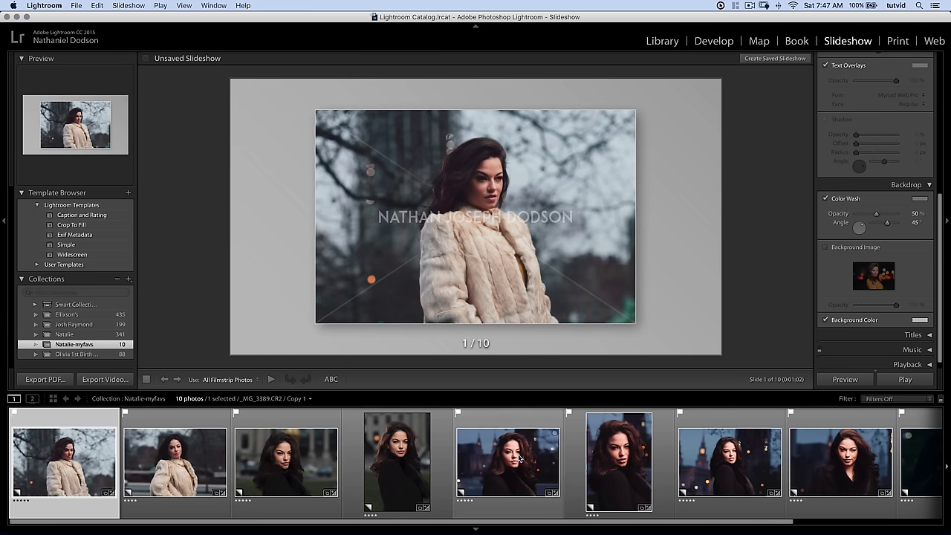
drag(511, 465, 695, 214)
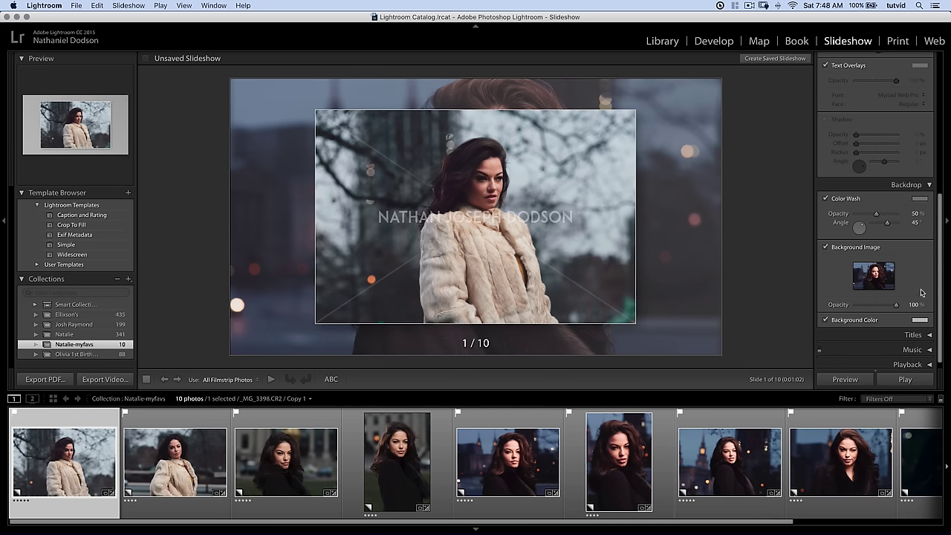
click(826, 247)
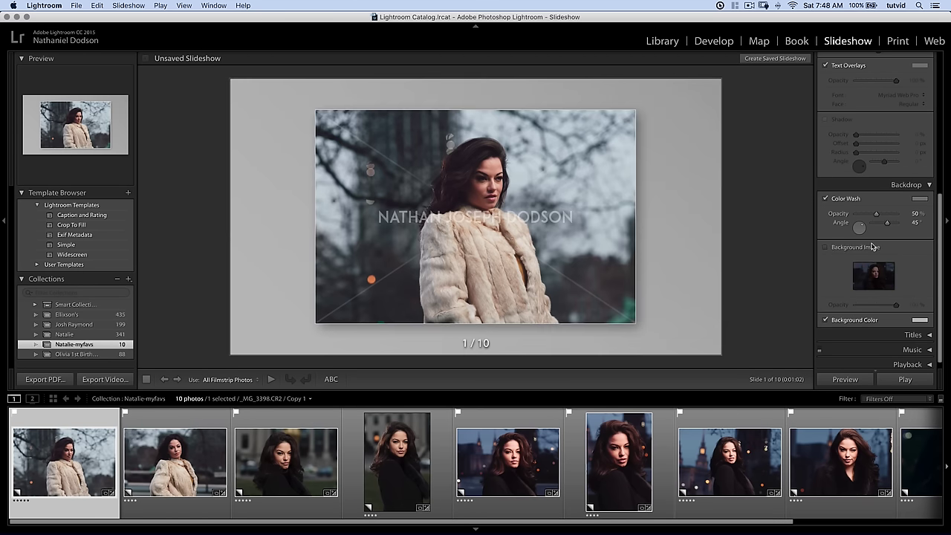
click(907, 186)
- Enable an intro screen without the identity plate and keep the ending screen off
click(912, 327)
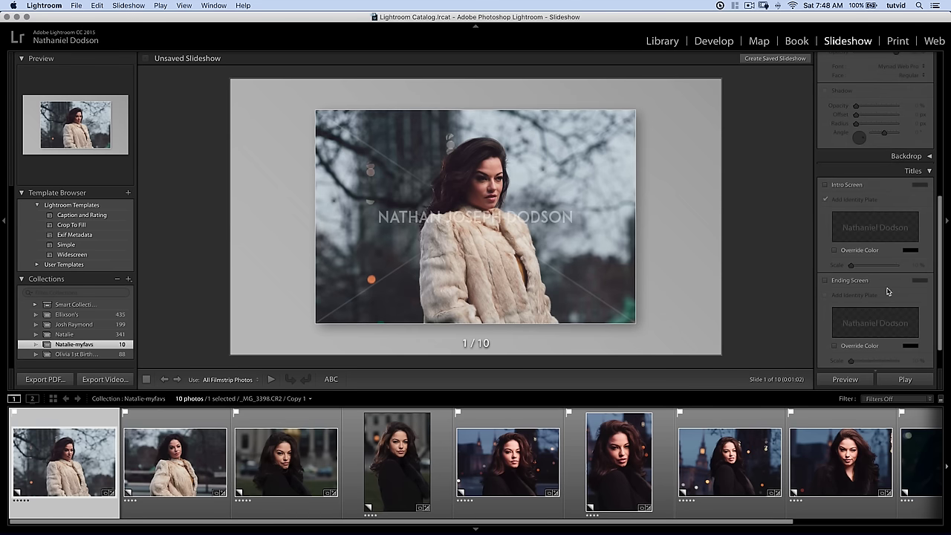
click(844, 152)
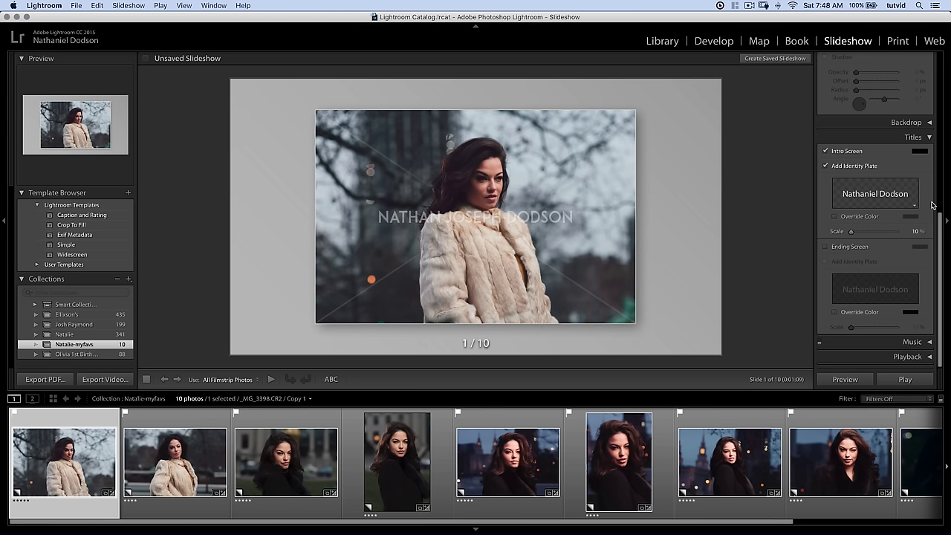
click(851, 167)
click(846, 246)
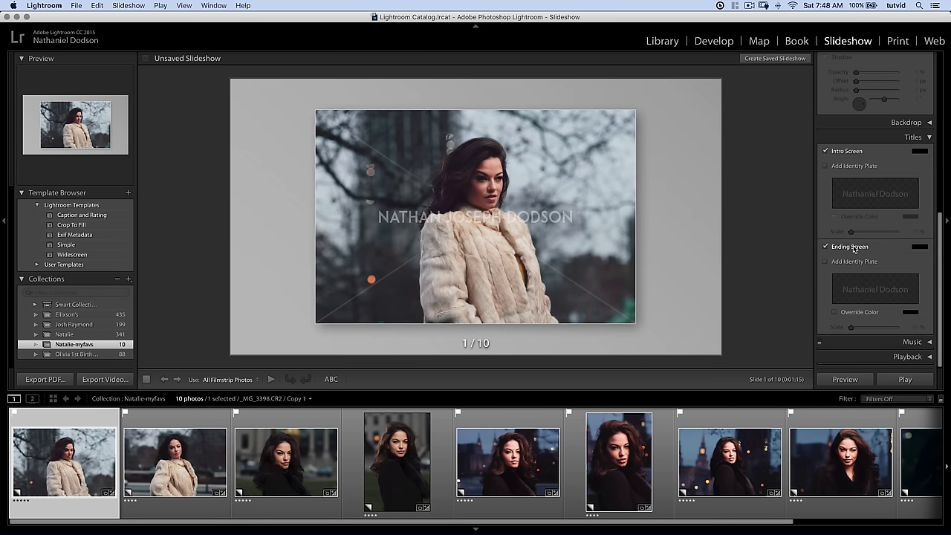
click(855, 247)
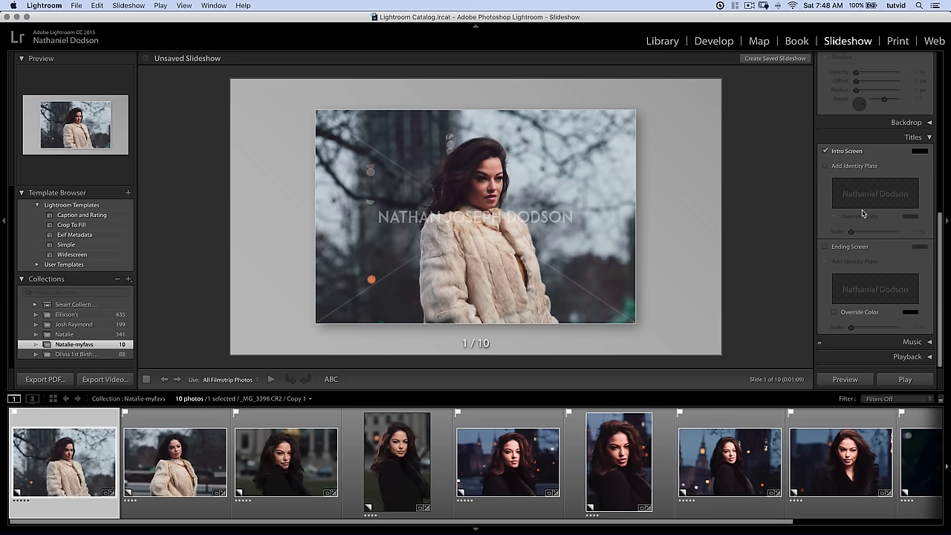
click(913, 137)
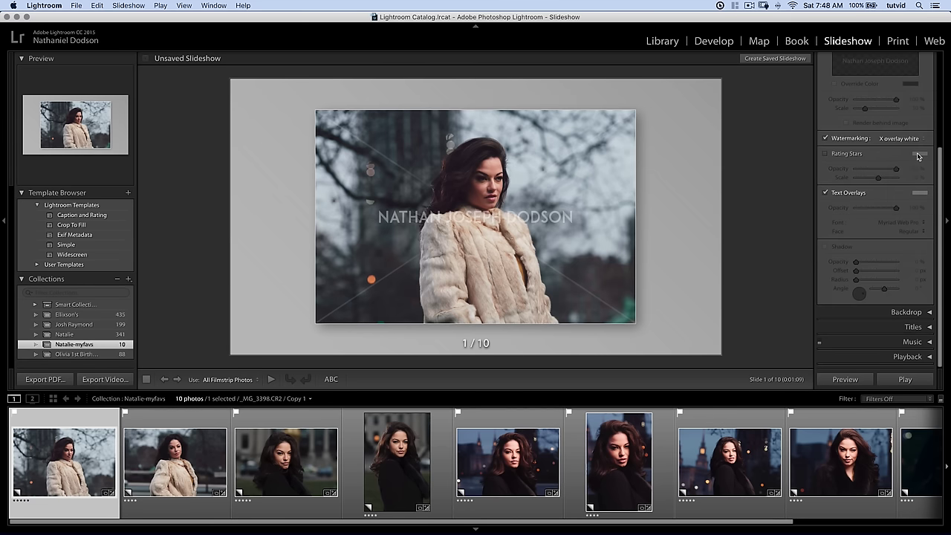
click(911, 344)
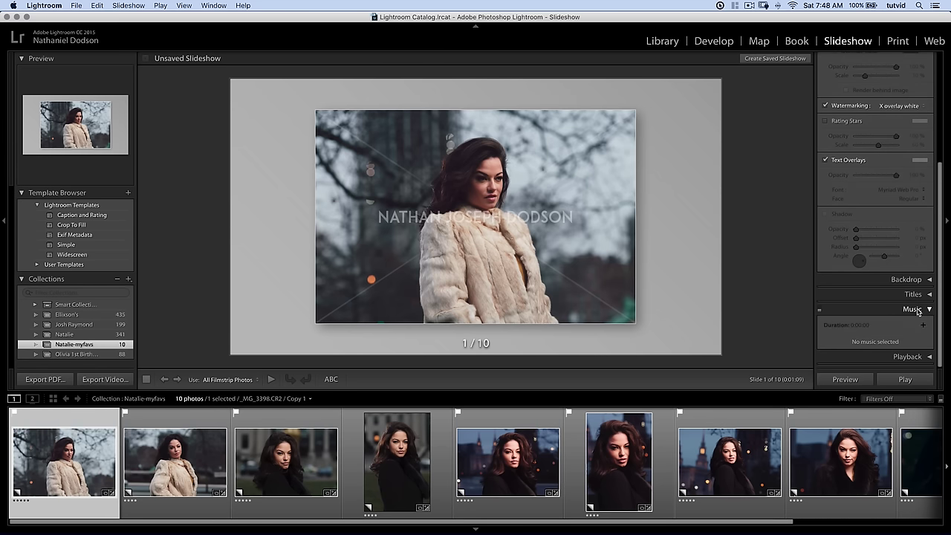
click(918, 310)
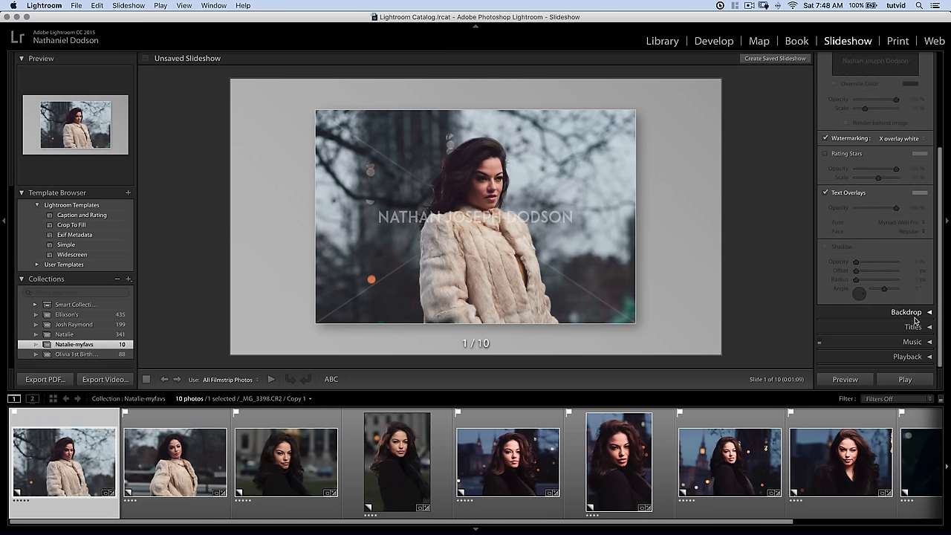
click(915, 357)
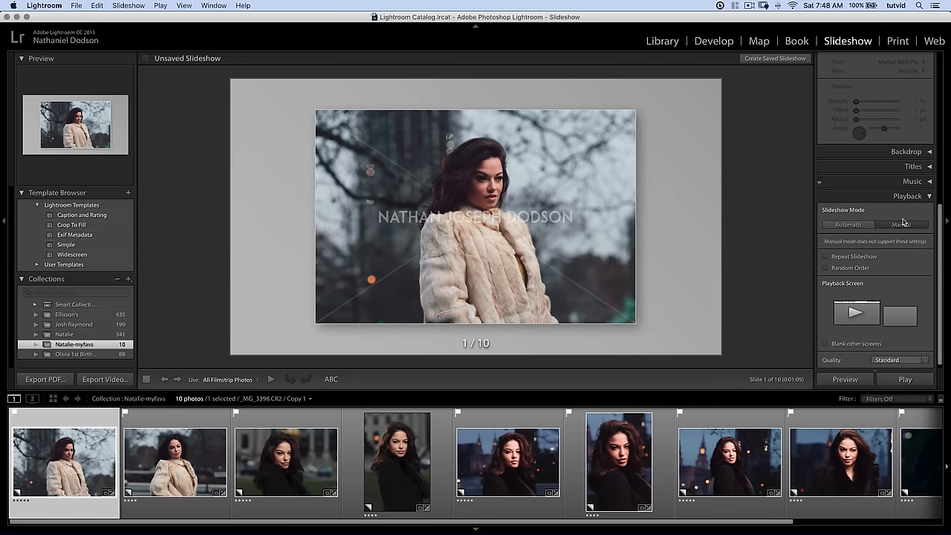
click(868, 232)
click(901, 225)
click(899, 361)
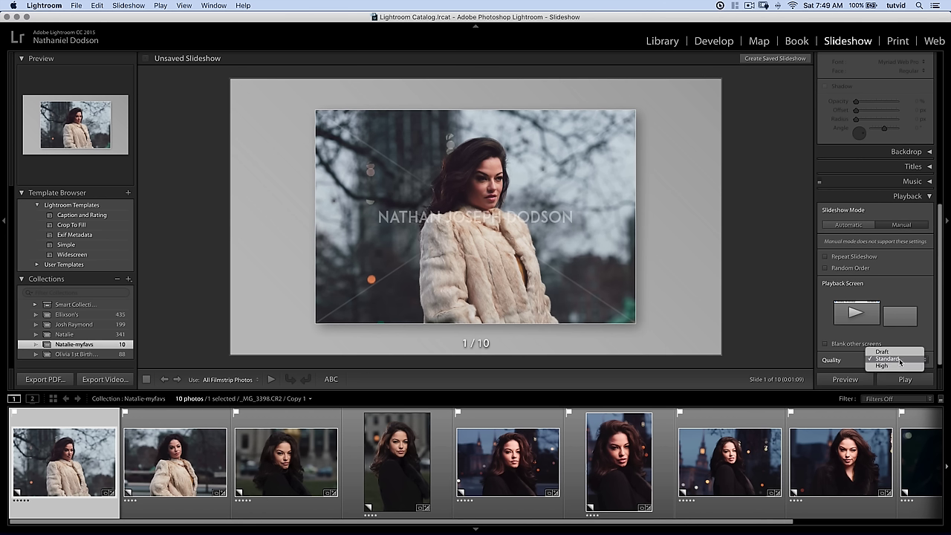
click(900, 361)
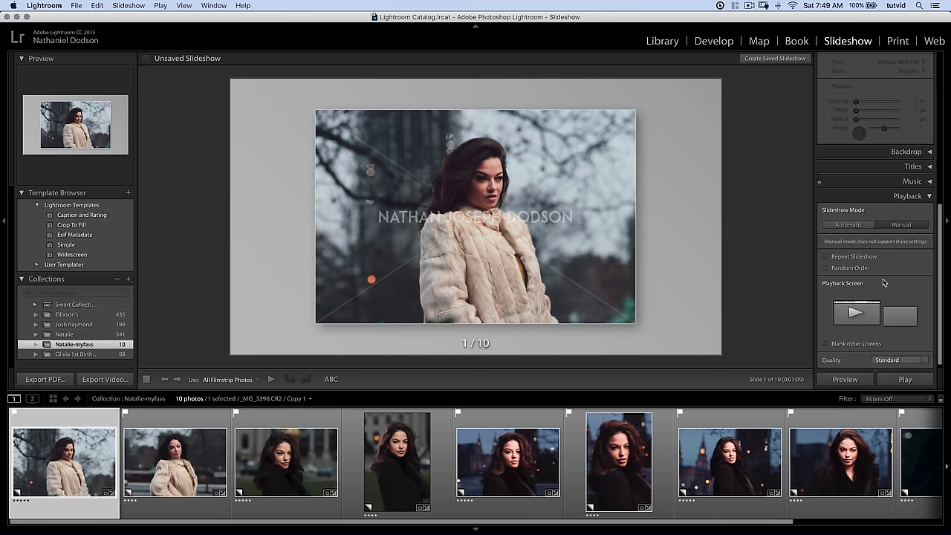
scroll(891, 271, up, 5)
scroll(892, 271, up, 1)
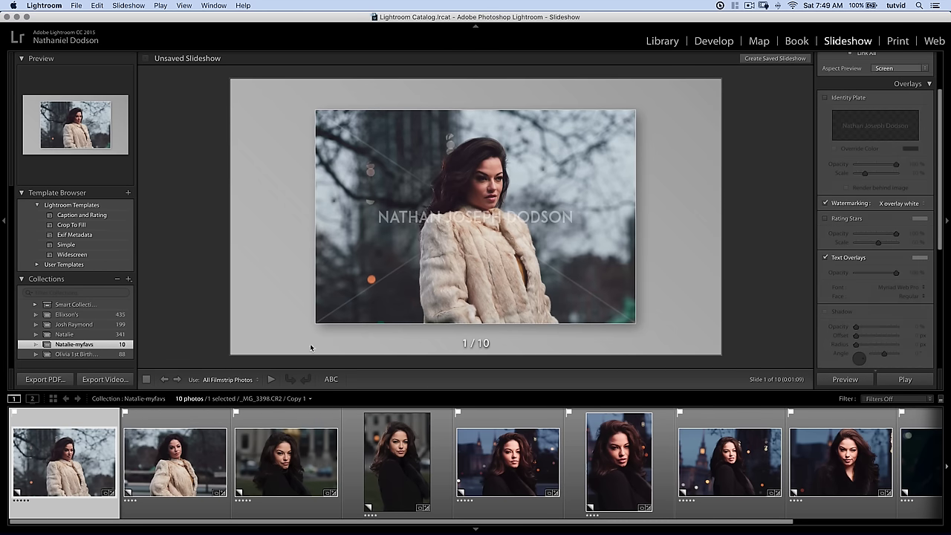
- Export the slideshow to the Desktop as comp-sheet-slideshow.pdf and view it in Finder
click(45, 380)
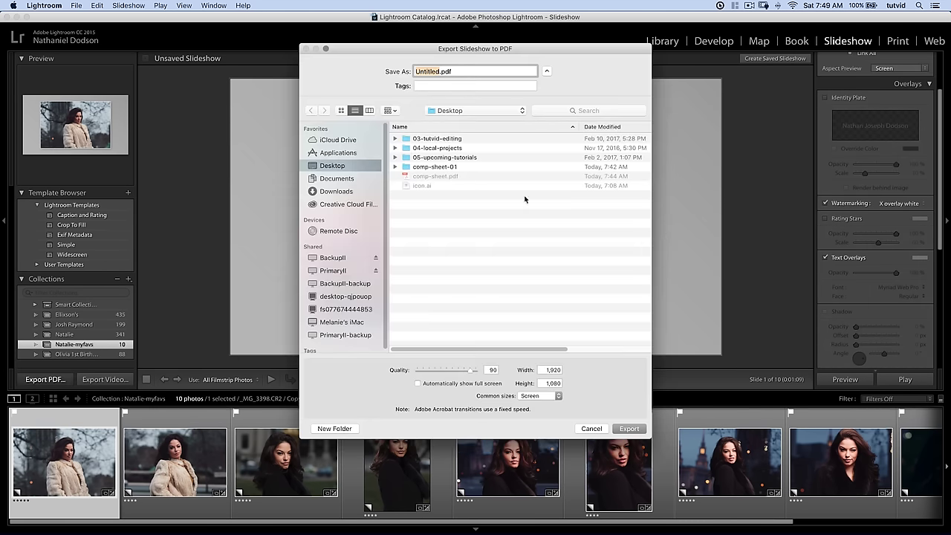
text(comp-sheet-slideshow)
click(629, 428)
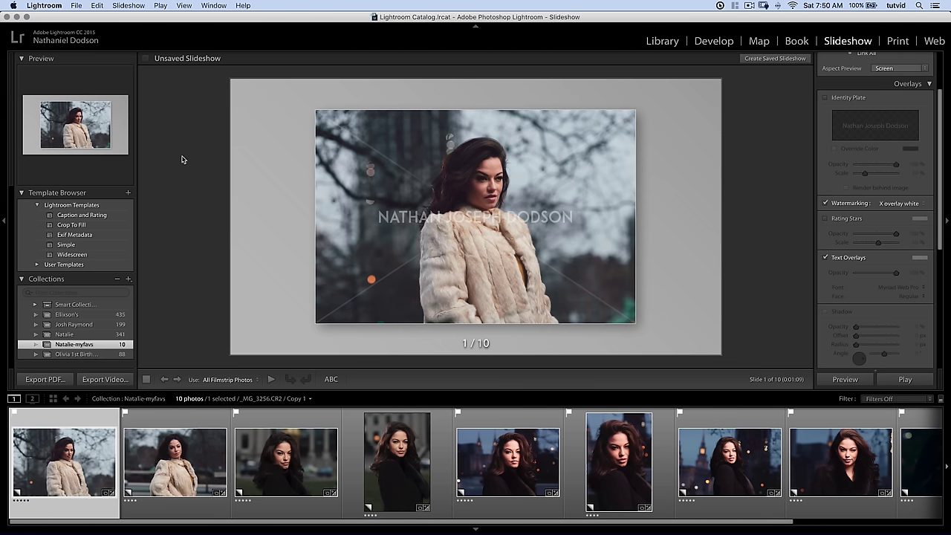
key(super+Tab)
- Open comp-sheet-slideshow.pdf from the Desktop in a Quick Look preview
click(324, 154)
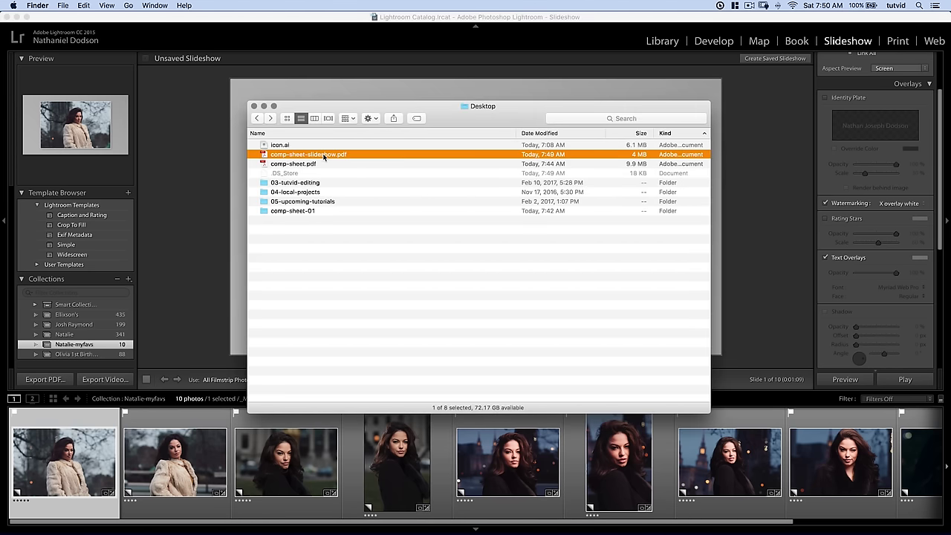
key(space)
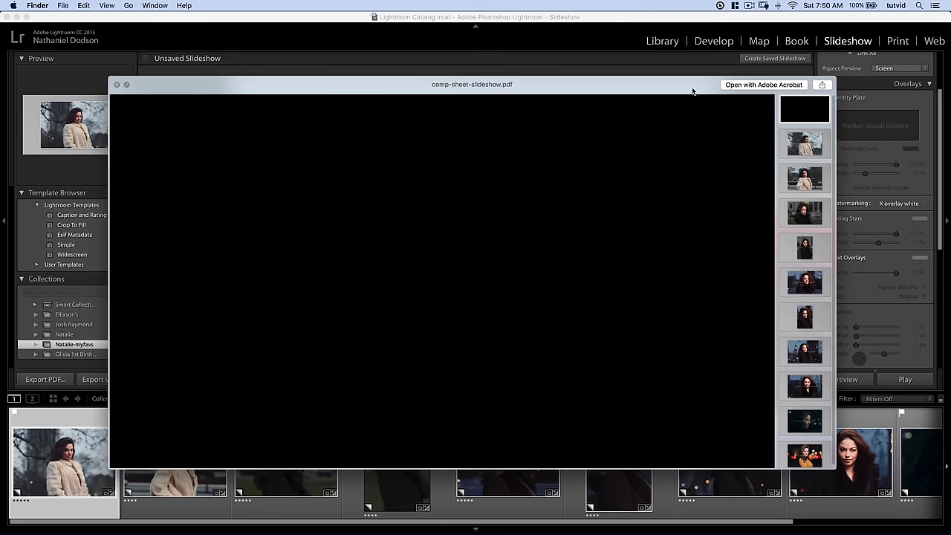
drag(693, 91, 663, 73)
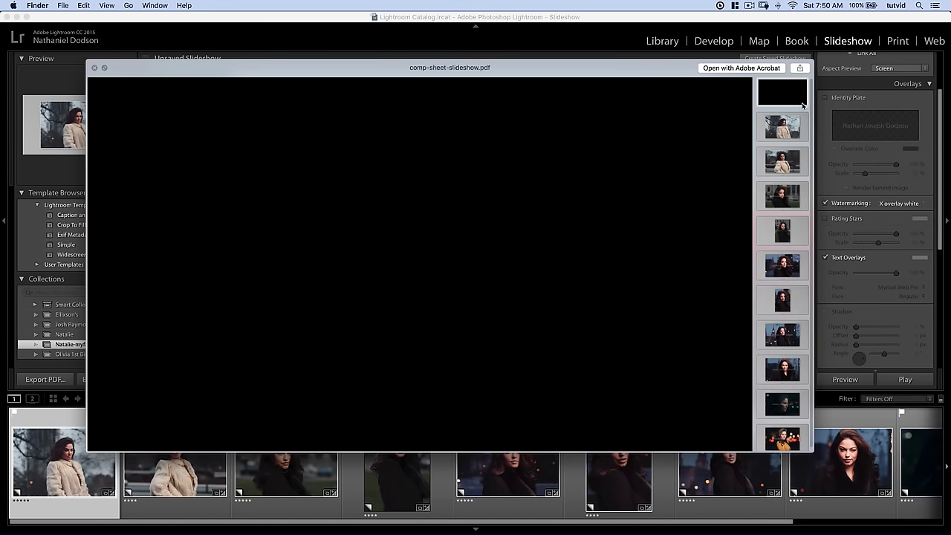
- Check the watermarked slides 1/10 through 10/10, then close the preview
click(789, 123)
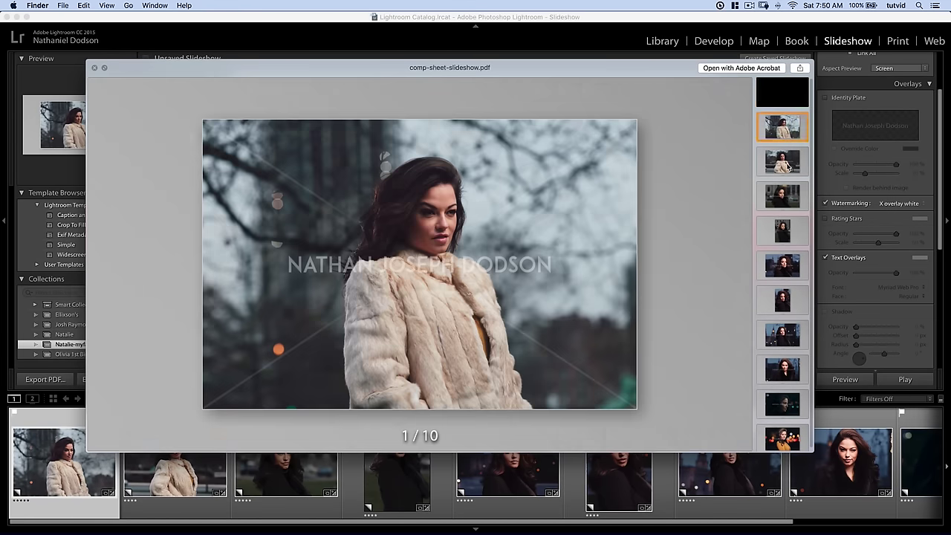
click(786, 165)
click(785, 195)
click(786, 235)
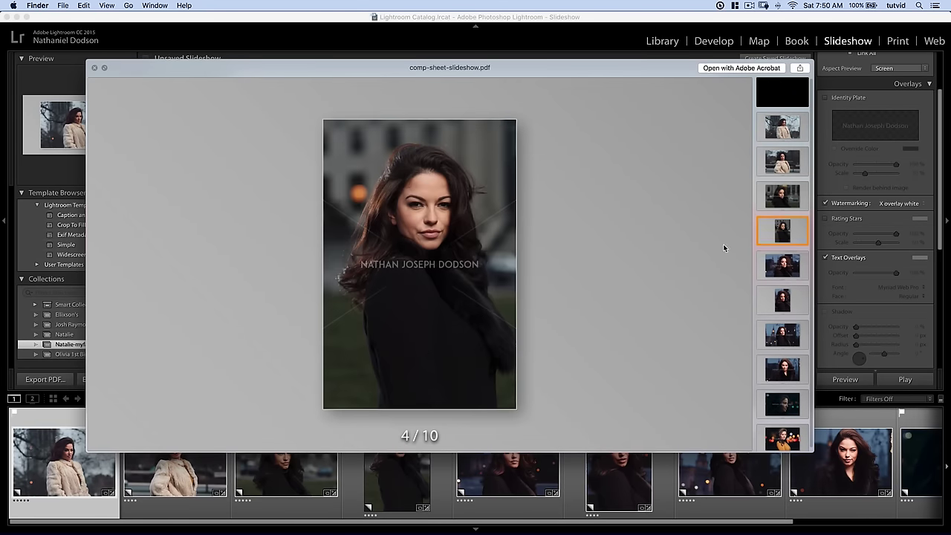
key(Down)
click(793, 368)
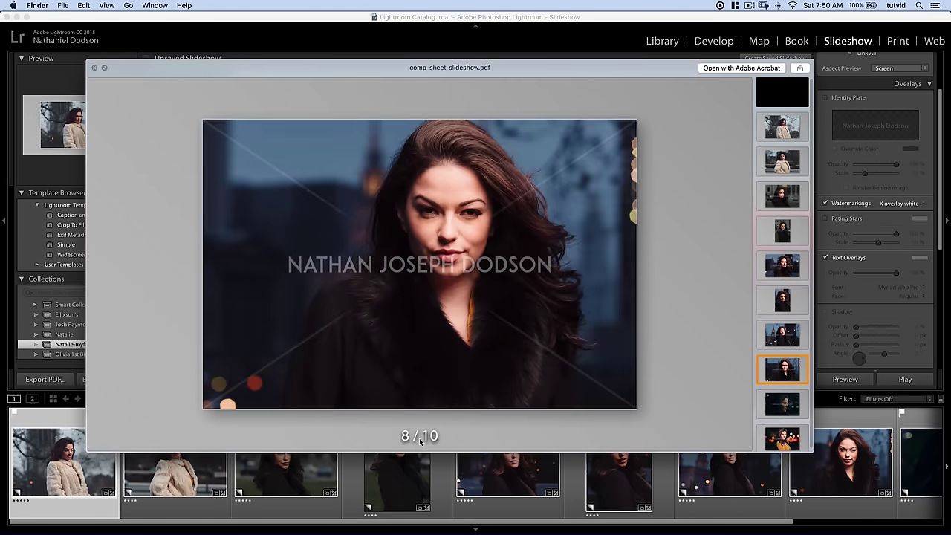
click(785, 162)
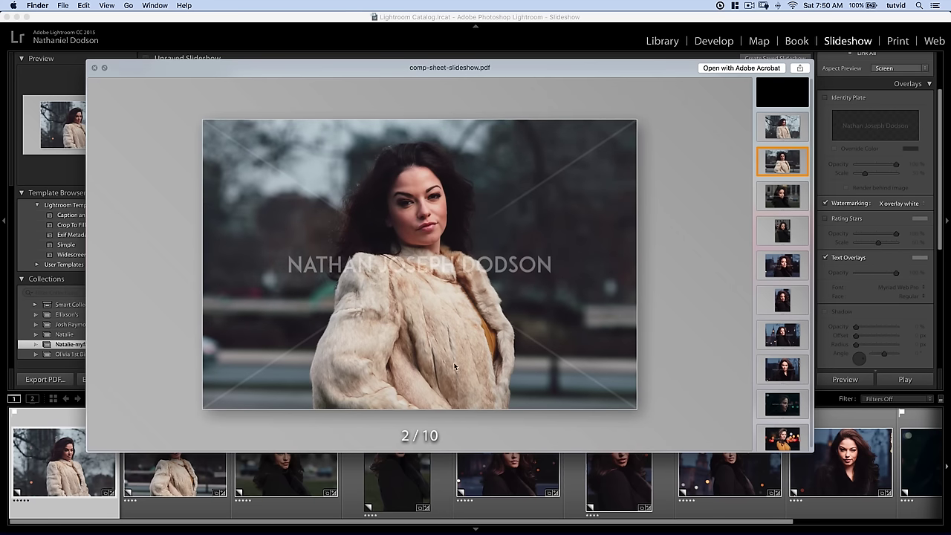
click(791, 439)
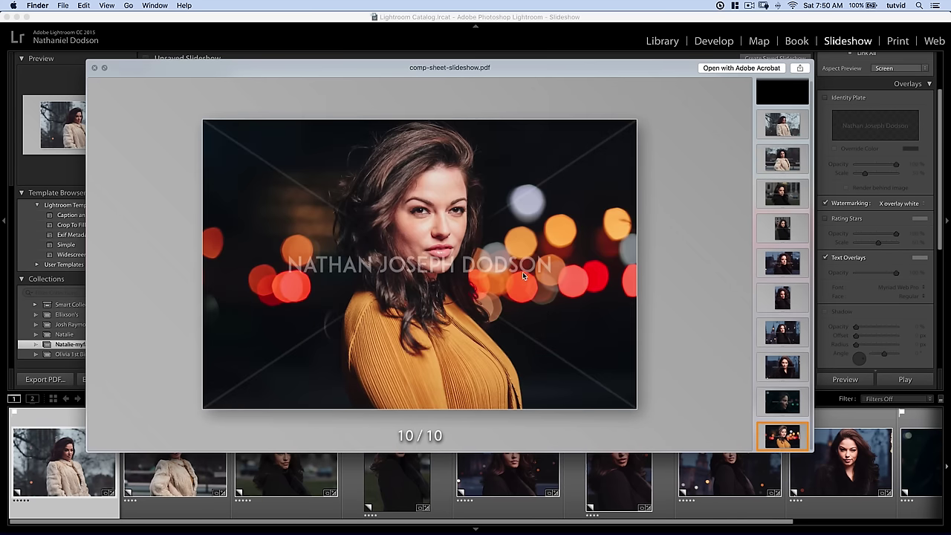
key(space)
click(407, 286)
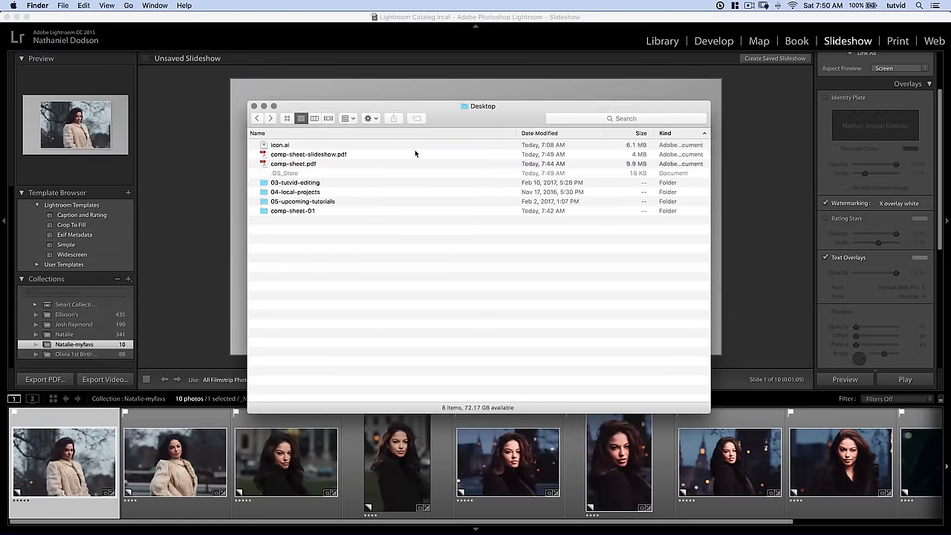